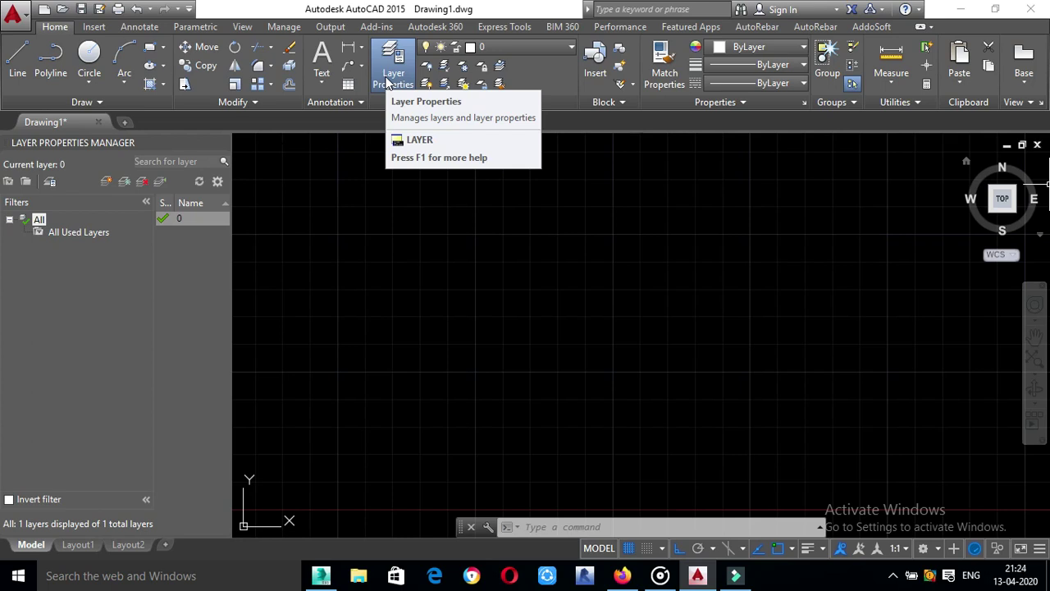
- Cancel any running command, leaving the Layer Properties Manager open on the empty drawing
key("Escape")
- Draw a square room of four connected 10' lines from a picked corner, then recentre the view
type("1")
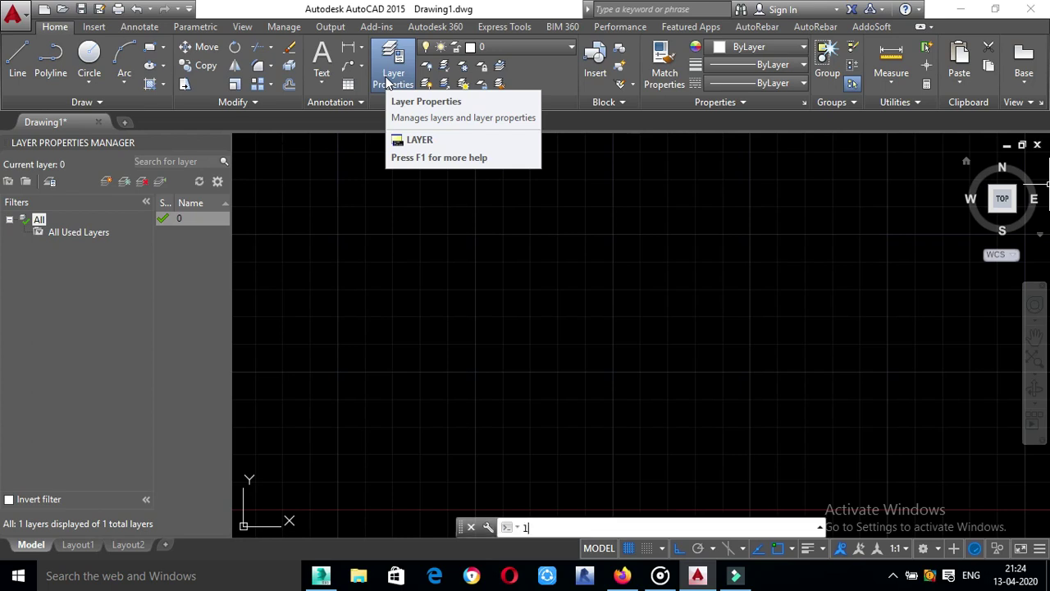
key("Return")
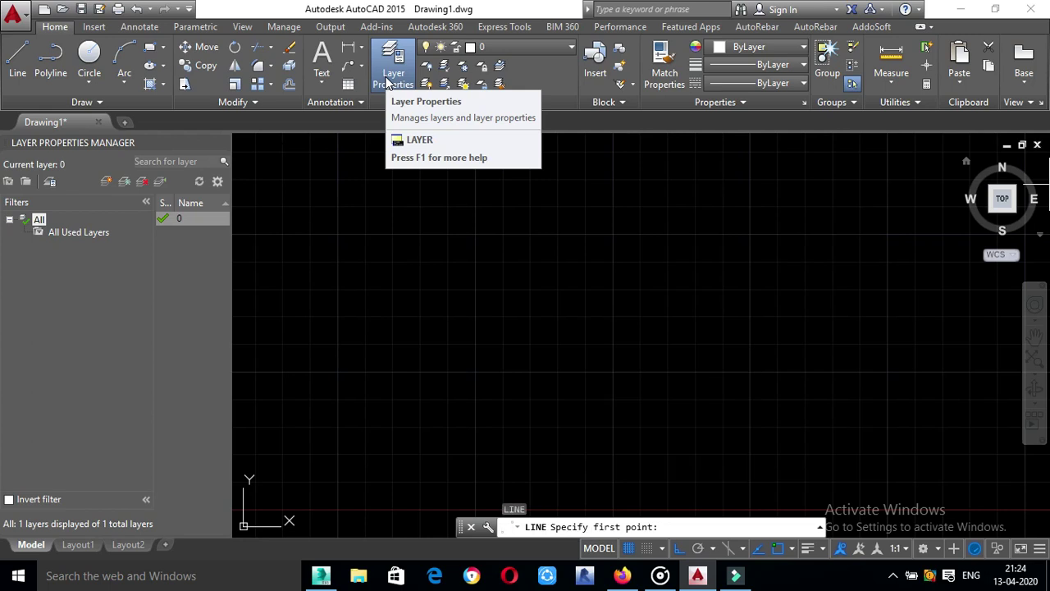
left_click(407, 249)
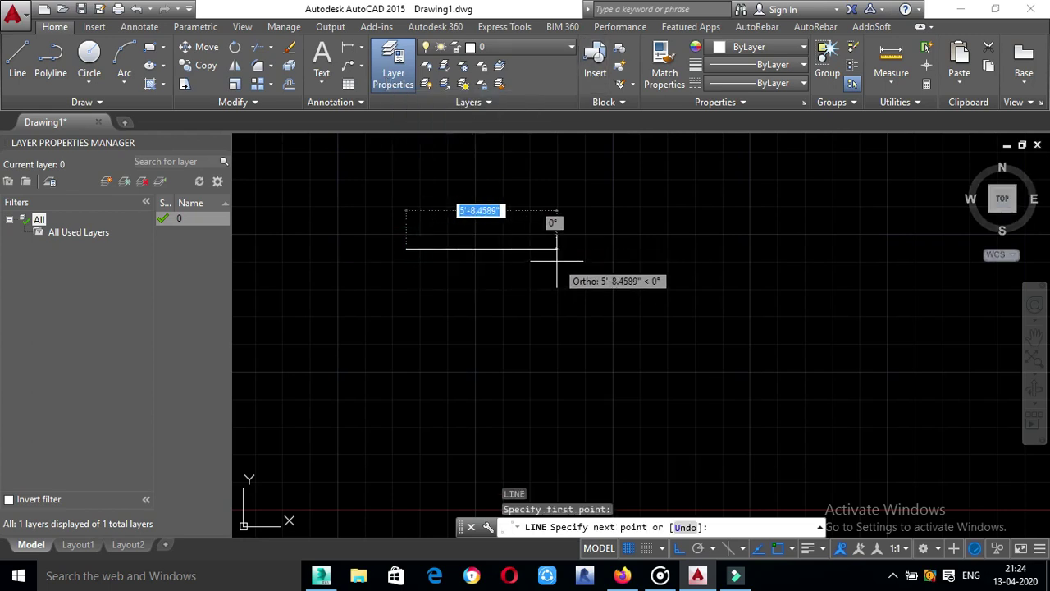
type("10'")
key("Return")
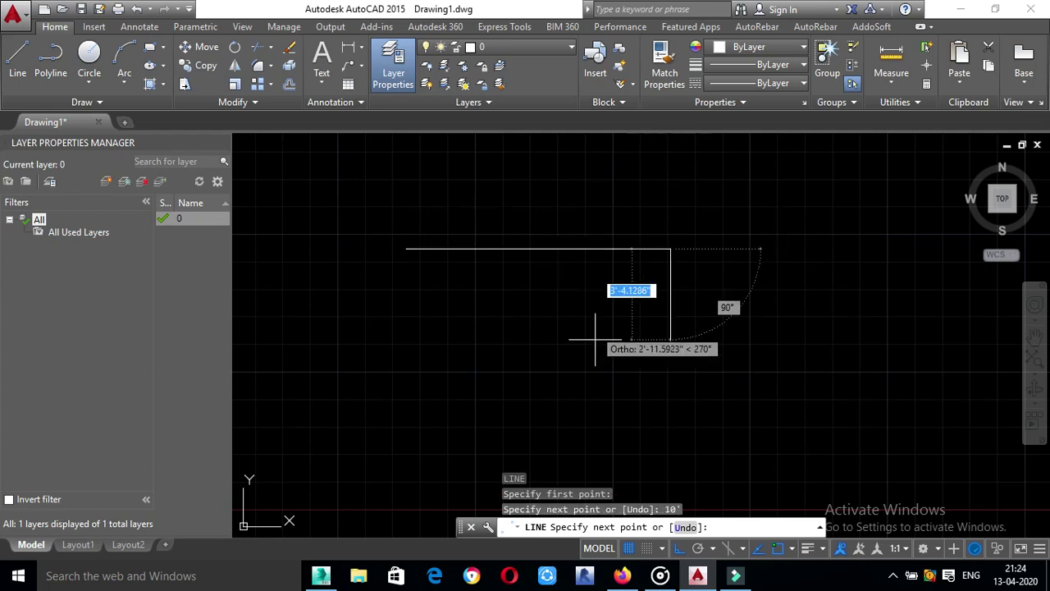
type("10'")
key("Return")
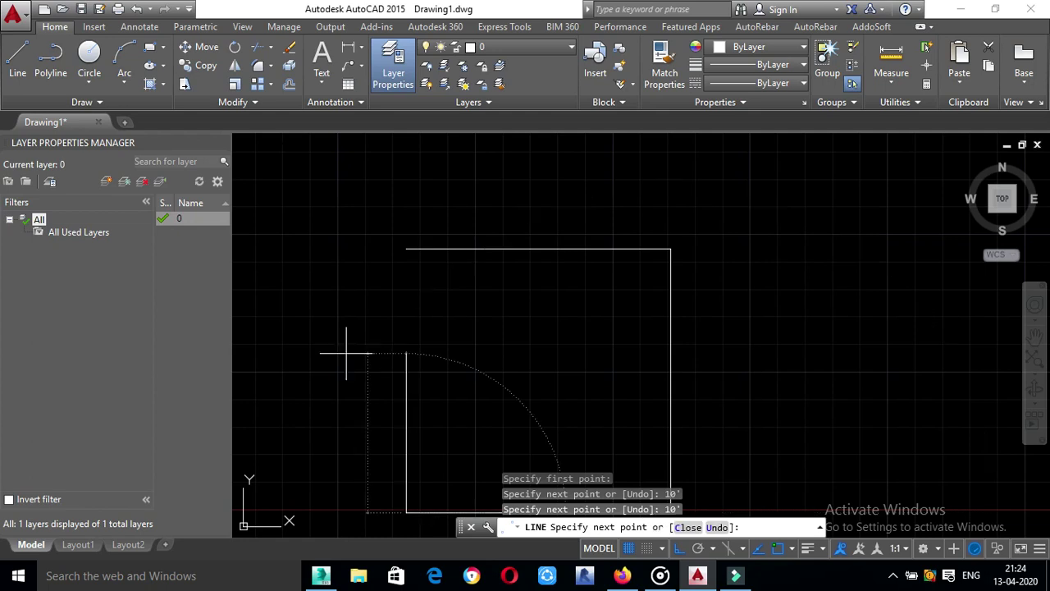
type("10'")
key("Return")
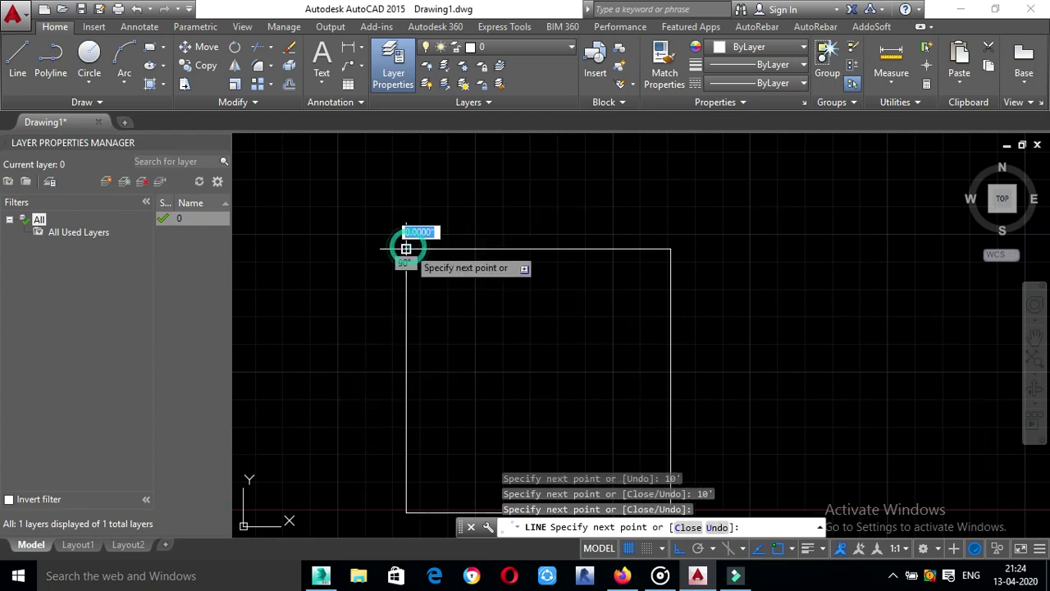
key("Escape")
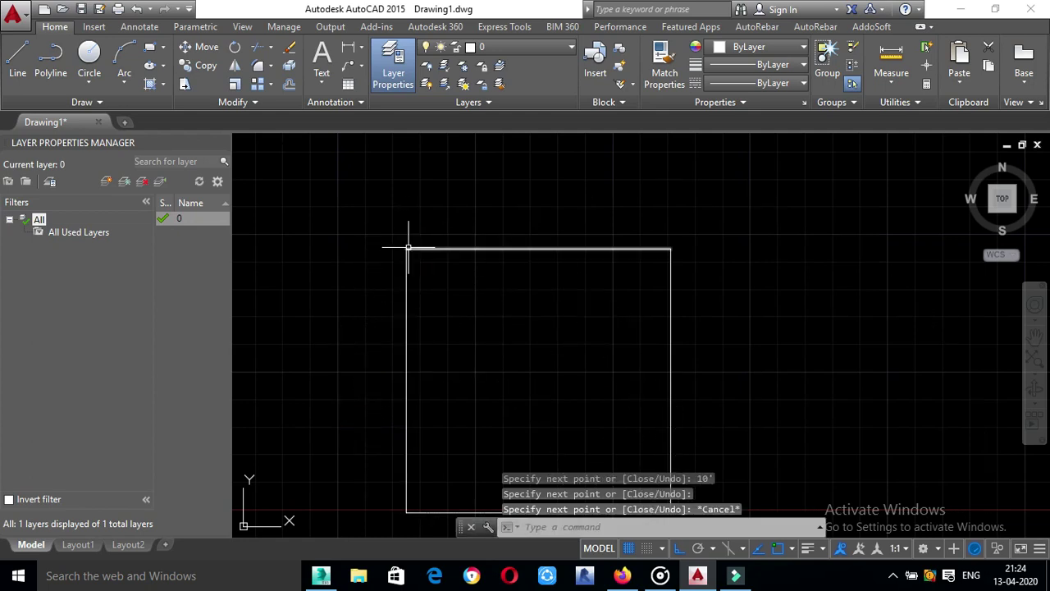
mouse_move(419, 255)
middle_mouse_down()
mouse_move(508, 287)
mouse_move(541, 284)
mouse_move(495, 259)
middle_mouse_up()
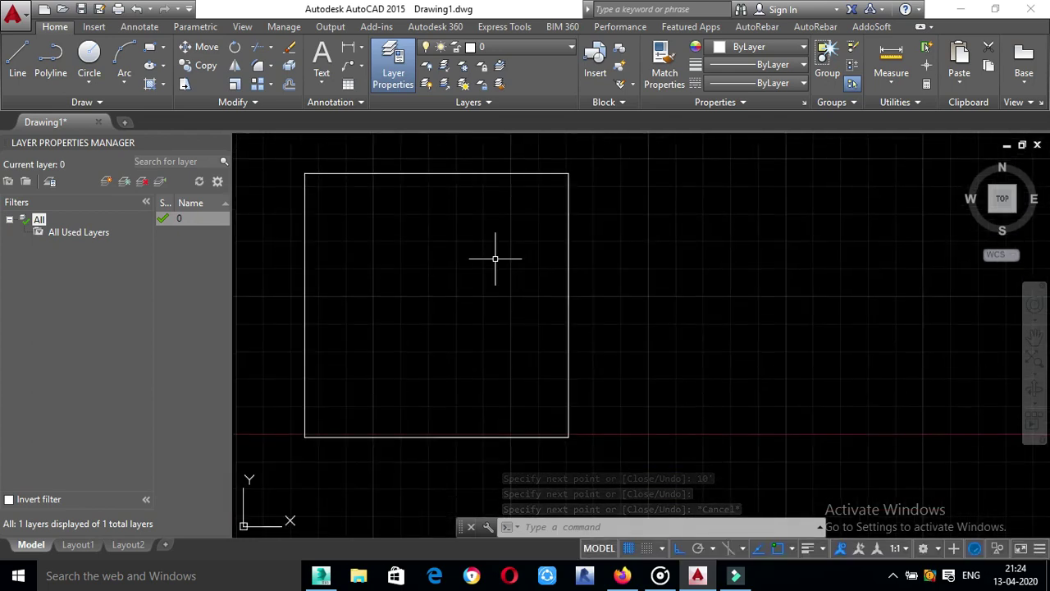
- Offset the top, right, left and bottom sides of the square 9" outward
type("o")
key("Return")
type("9")
key("Return")
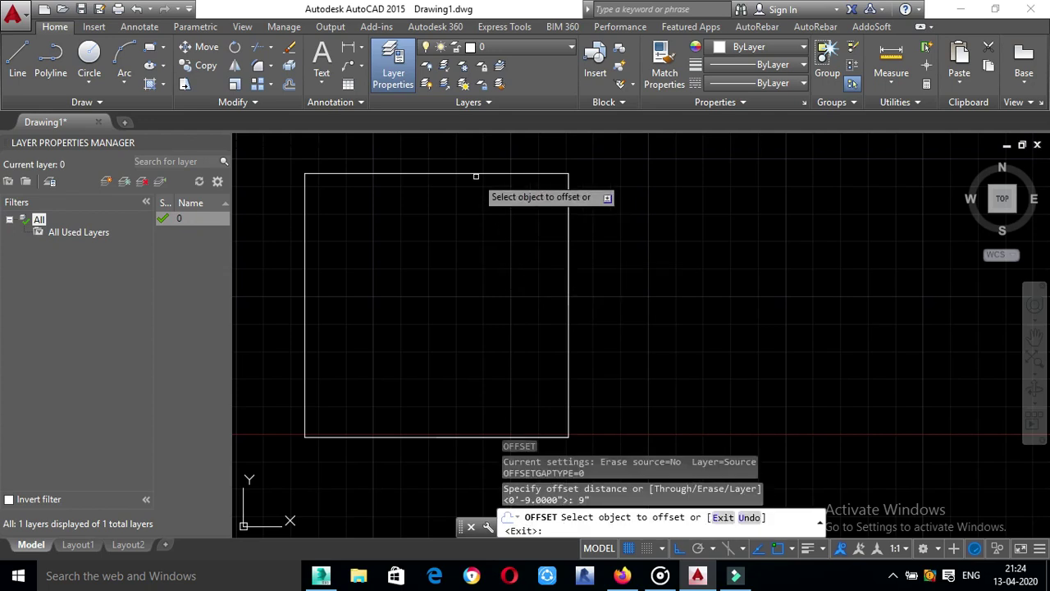
left_click(476, 176)
left_click(484, 145)
left_click(565, 213)
left_click(661, 207)
left_click(305, 238)
left_click(255, 234)
left_click(404, 436)
left_click(407, 462)
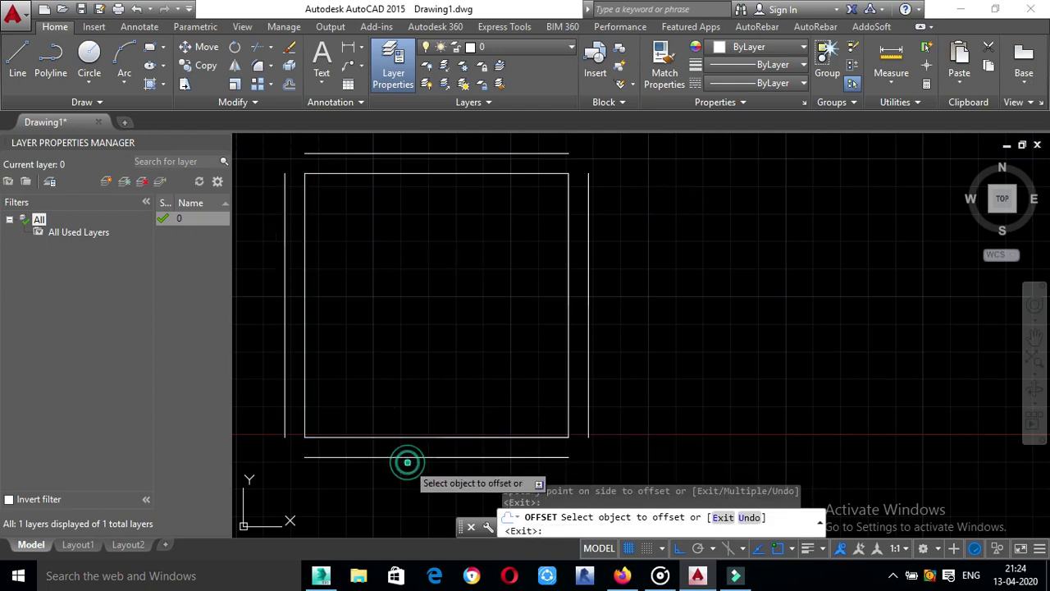
key("Escape")
key("Escape")
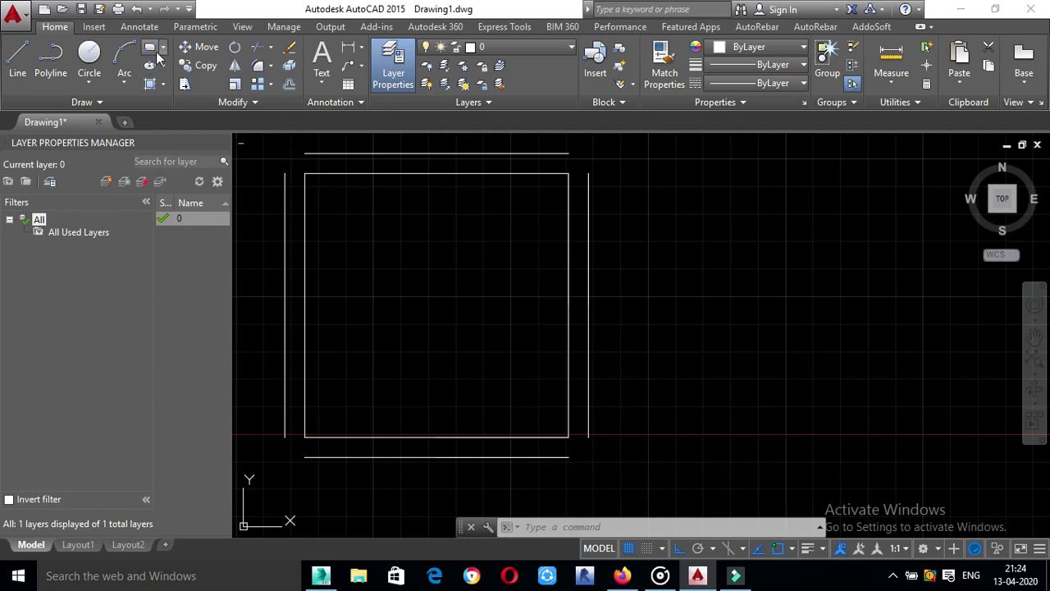
left_click(149, 47)
left_click(687, 231)
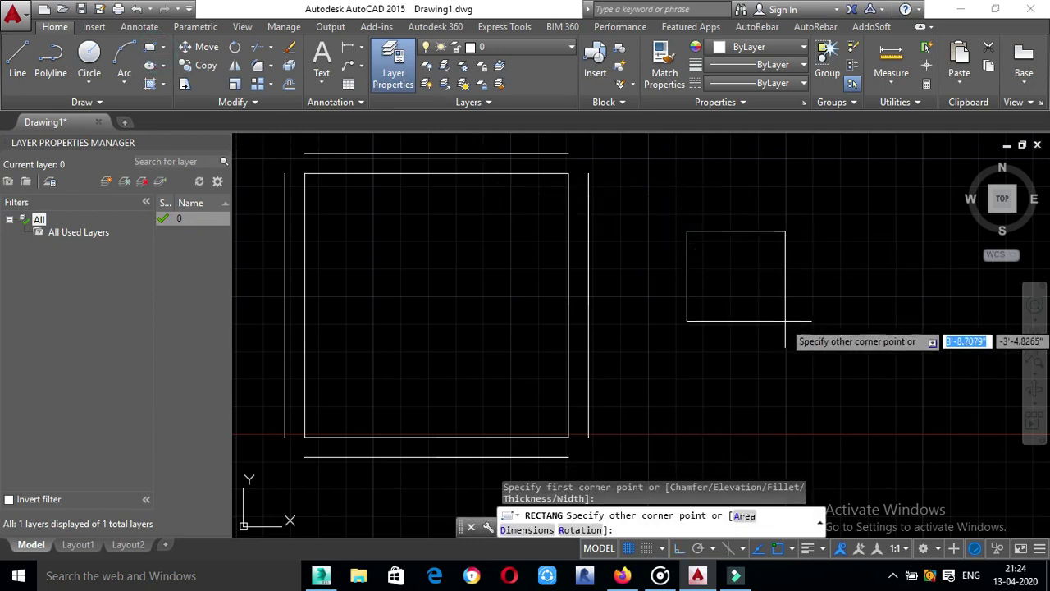
left_click(786, 320)
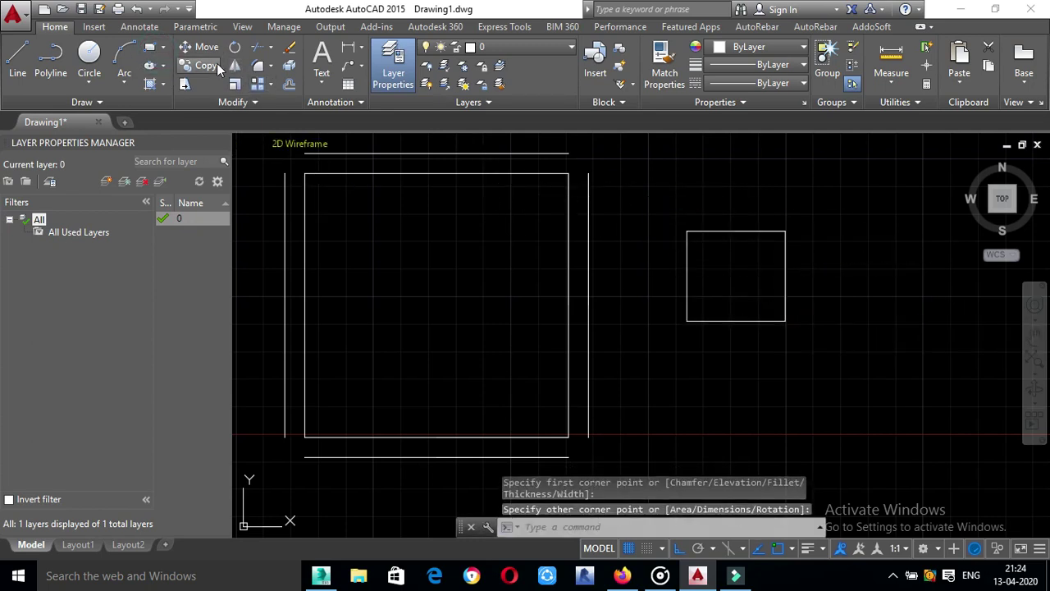
type("o")
key("Return")
type("9")
key("Return")
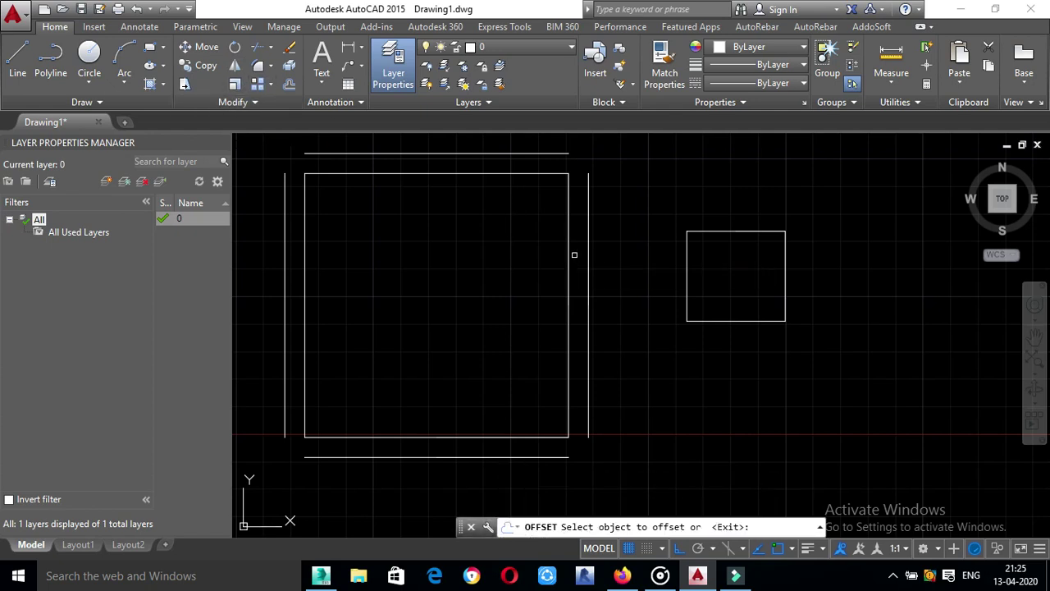
left_click(720, 231)
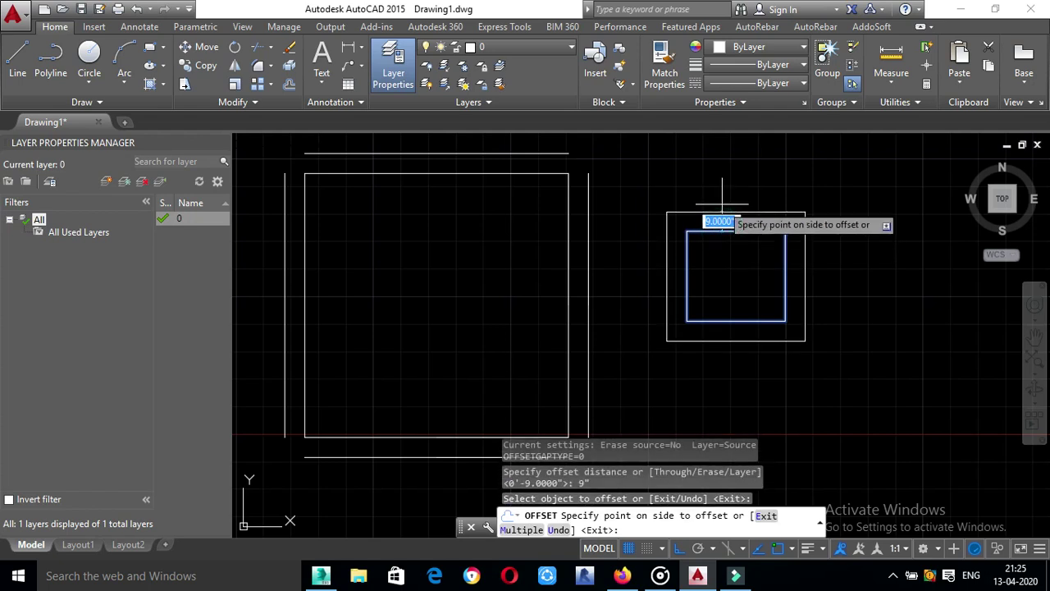
left_click(722, 201)
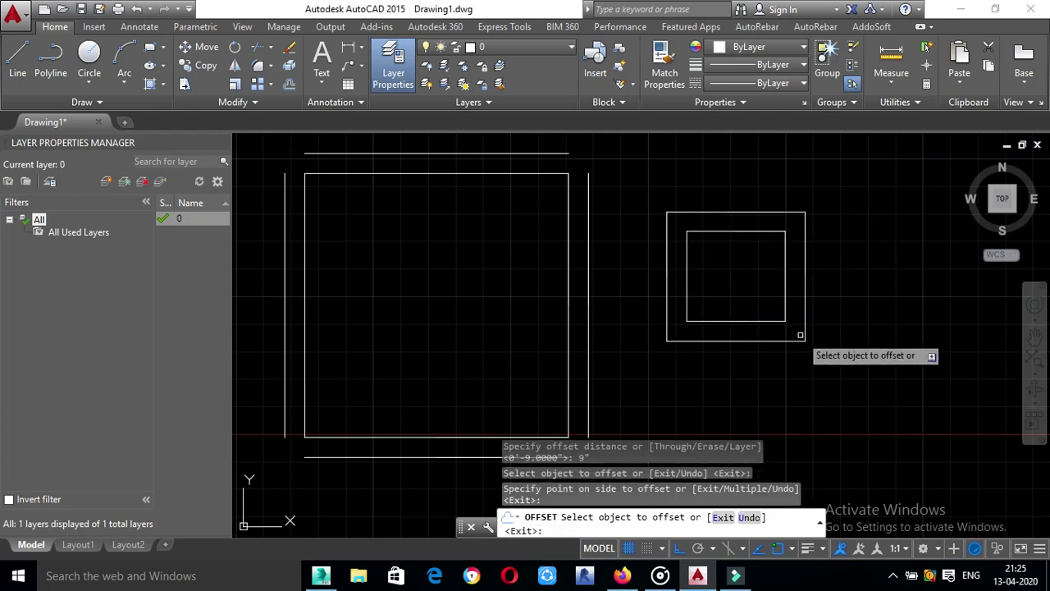
key("Escape")
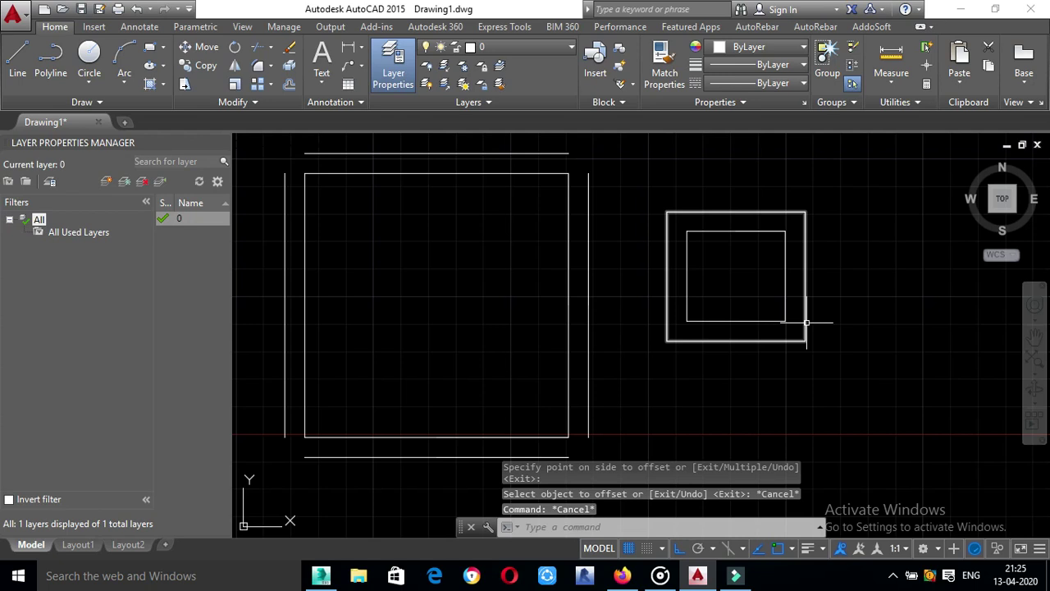
left_click(807, 323)
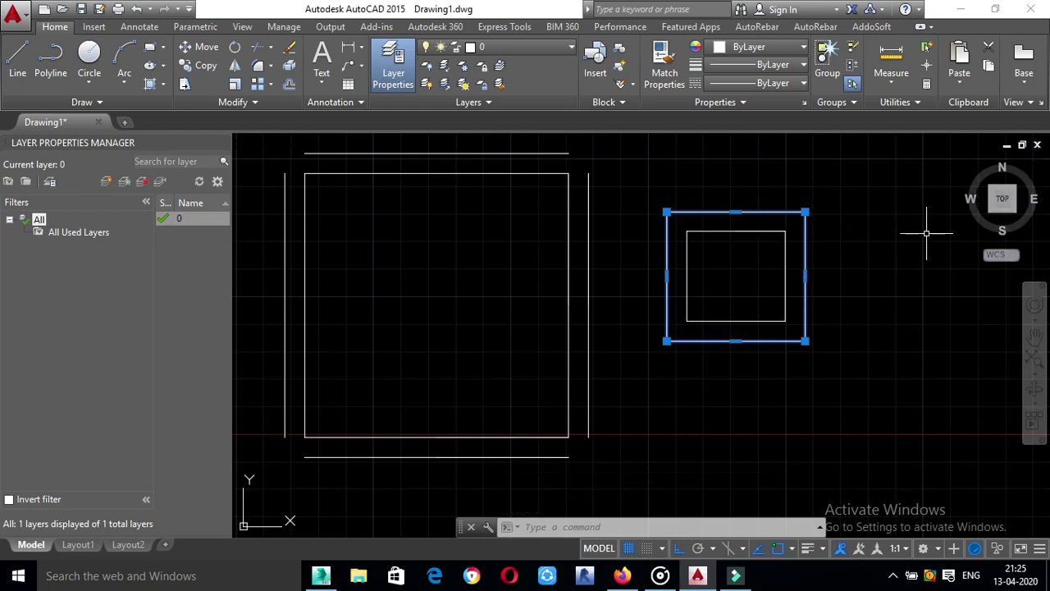
left_click(830, 372)
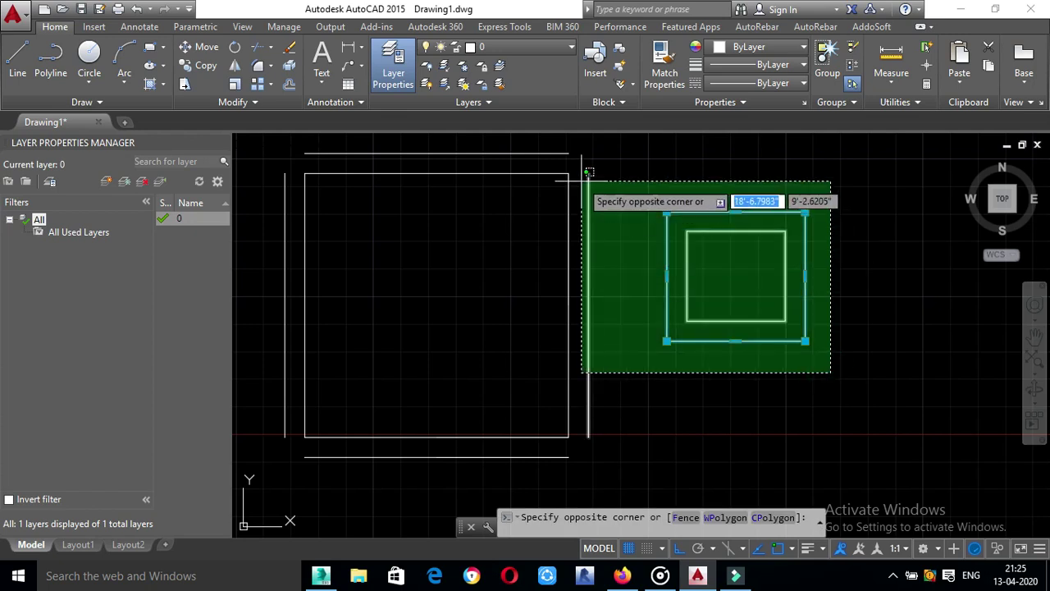
left_click(629, 182)
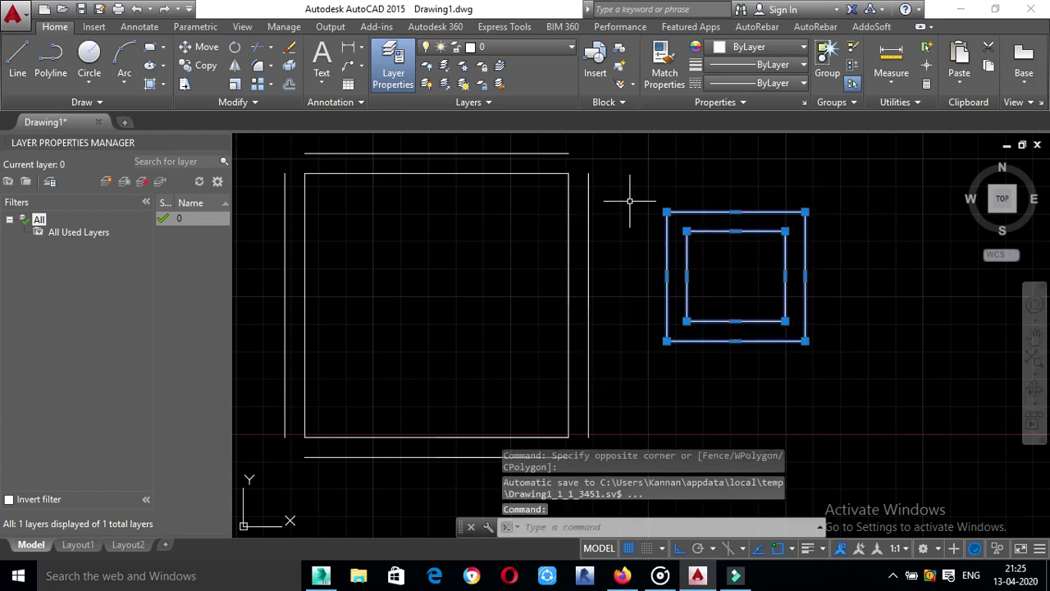
key("Delete")
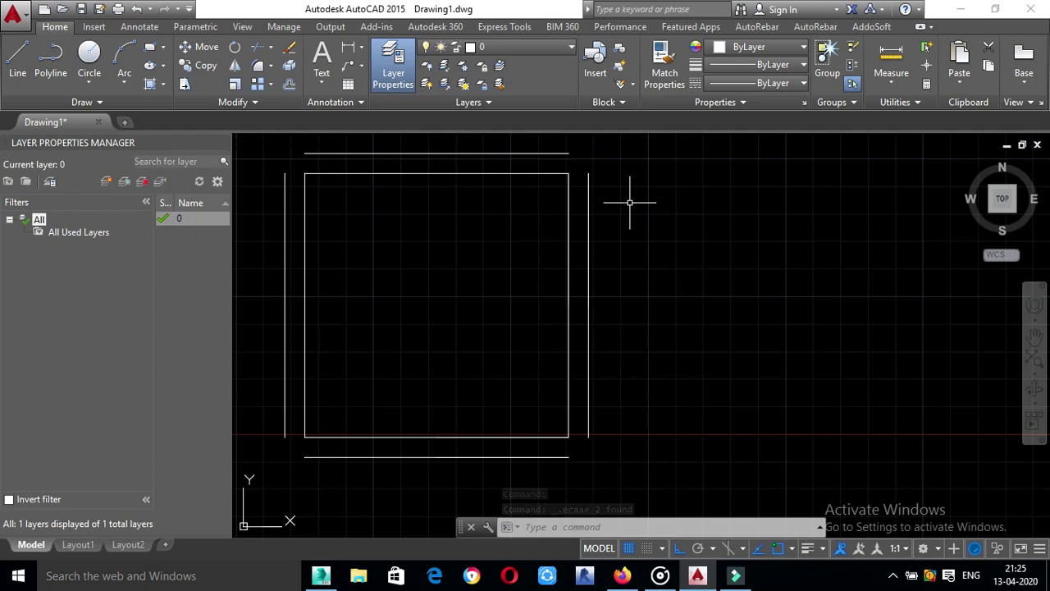
- Fillet the outer left and top wall lines into a sharp corner
type("f")
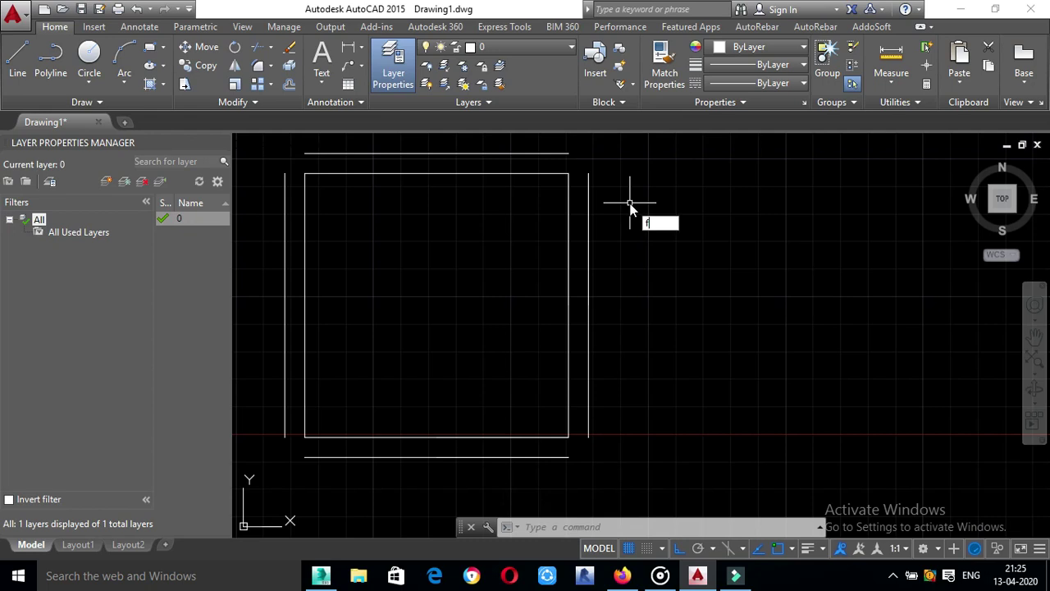
key("Return")
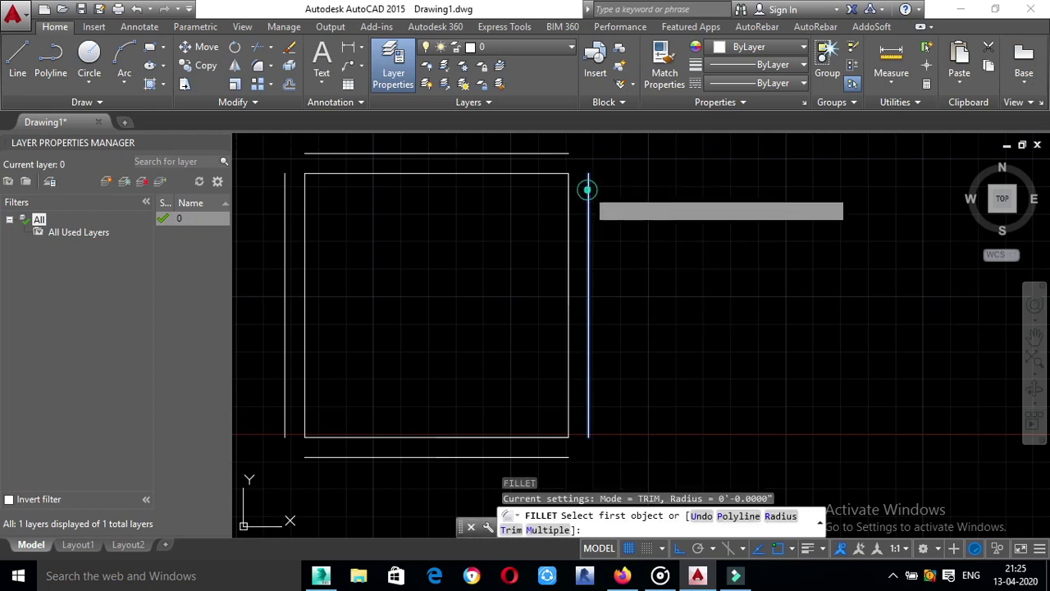
left_click(588, 184)
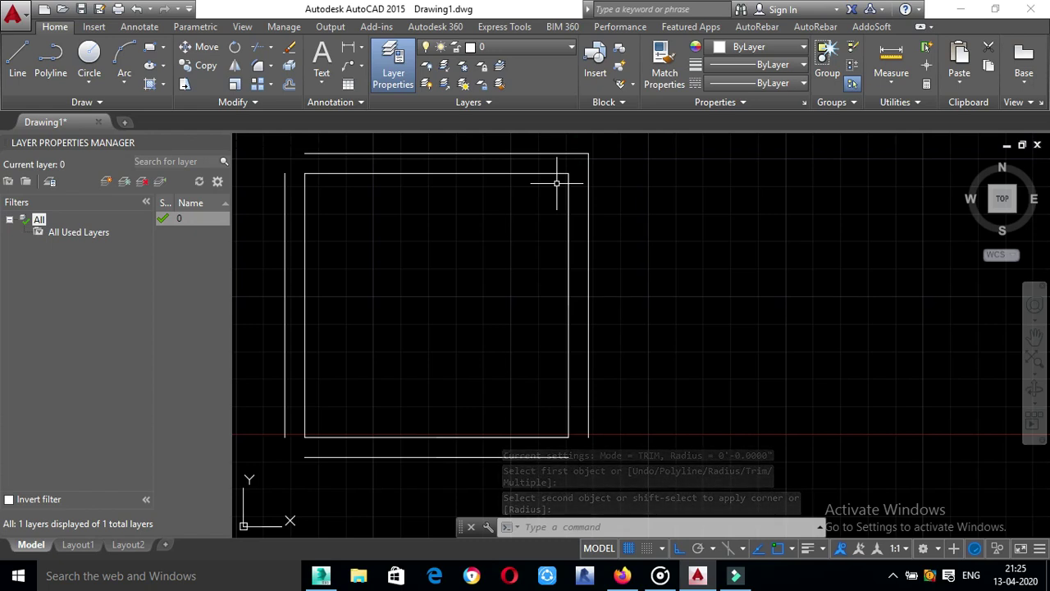
key("Escape")
key("Return")
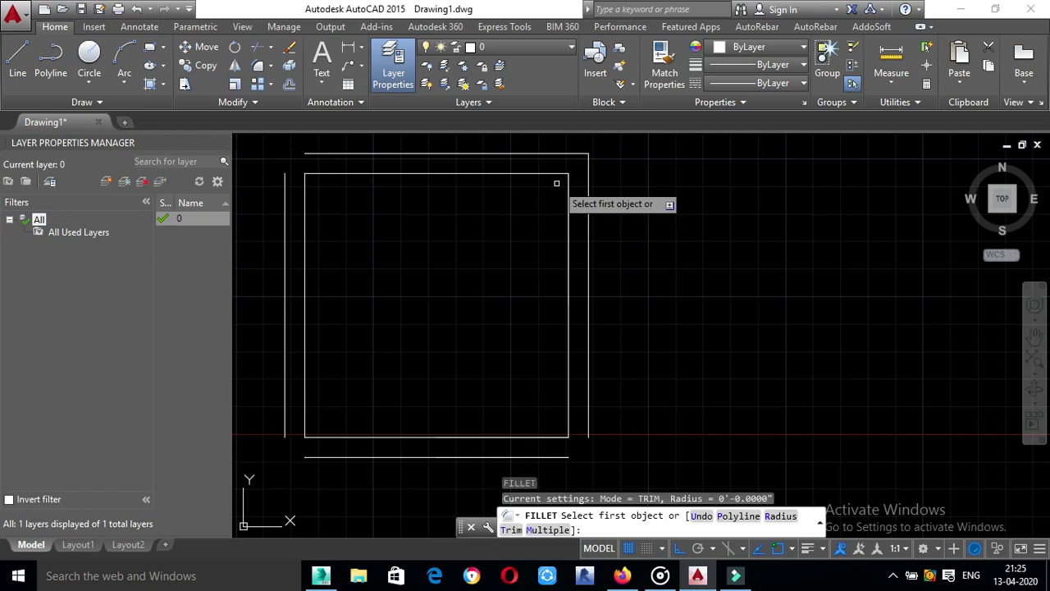
left_click(284, 187)
left_click(312, 154)
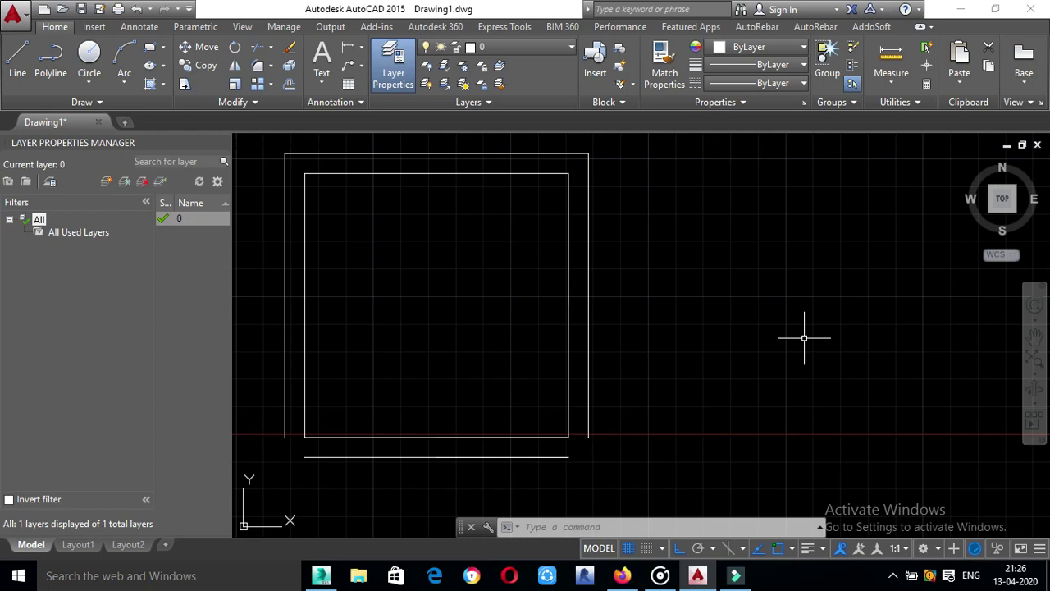
- Fillet the outer bottom-left and bottom-right corners so the outer wall is closed
type("f")
key("Return")
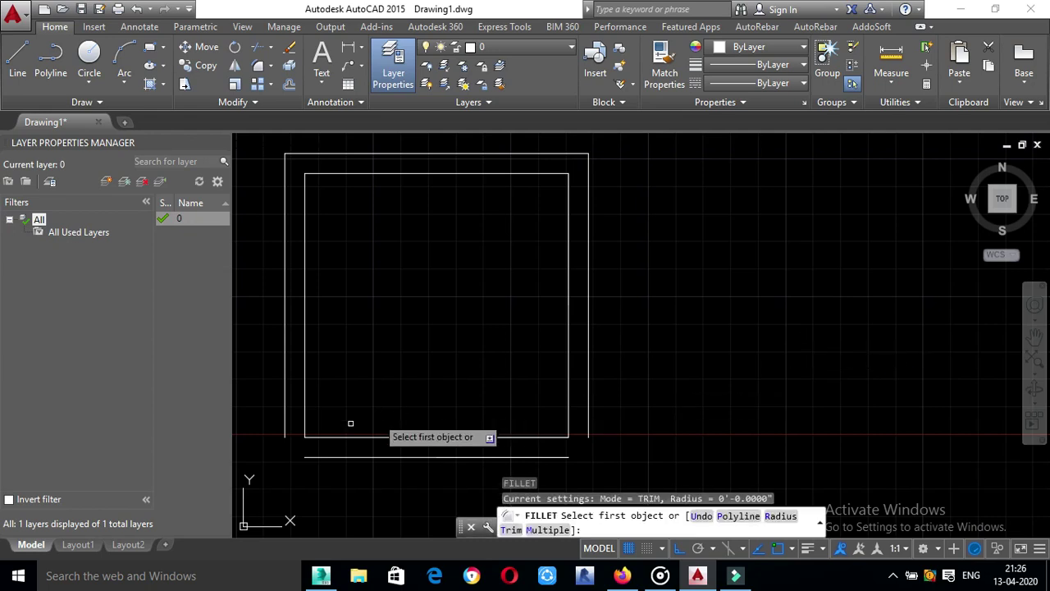
left_click(285, 420)
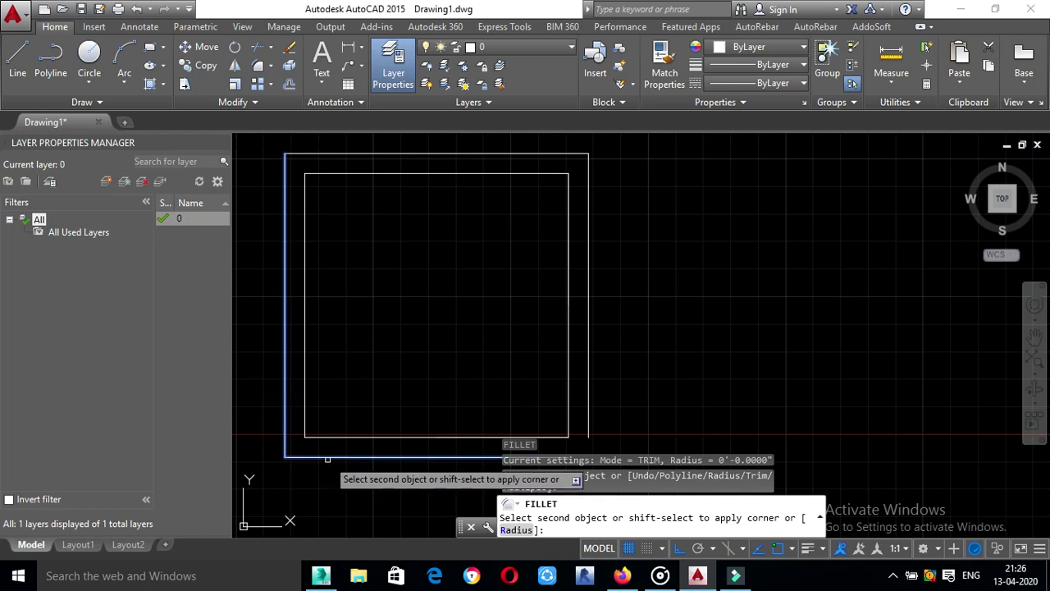
left_click(328, 458)
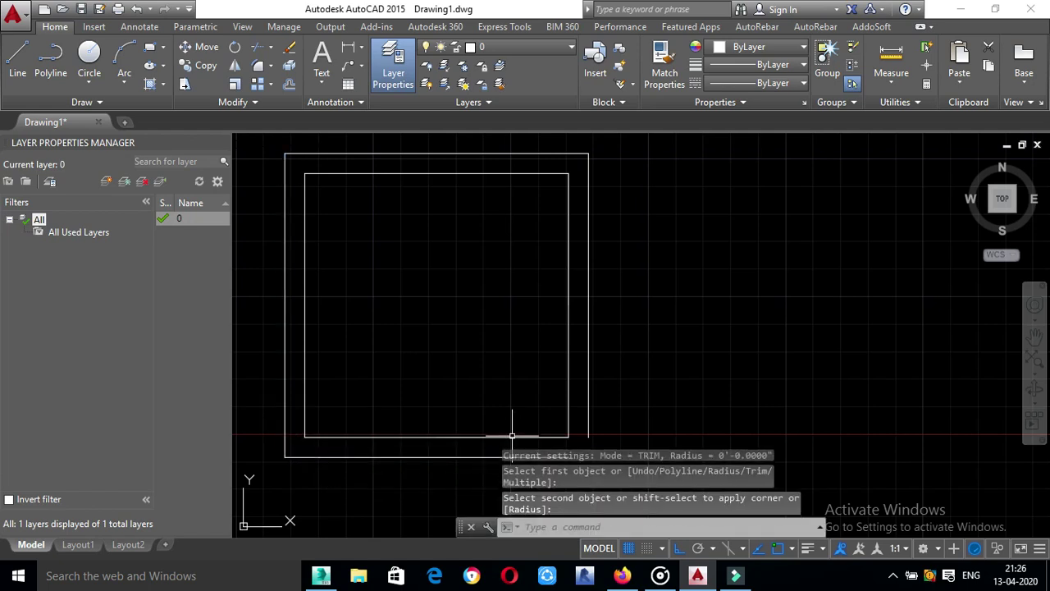
type("f")
key("Return")
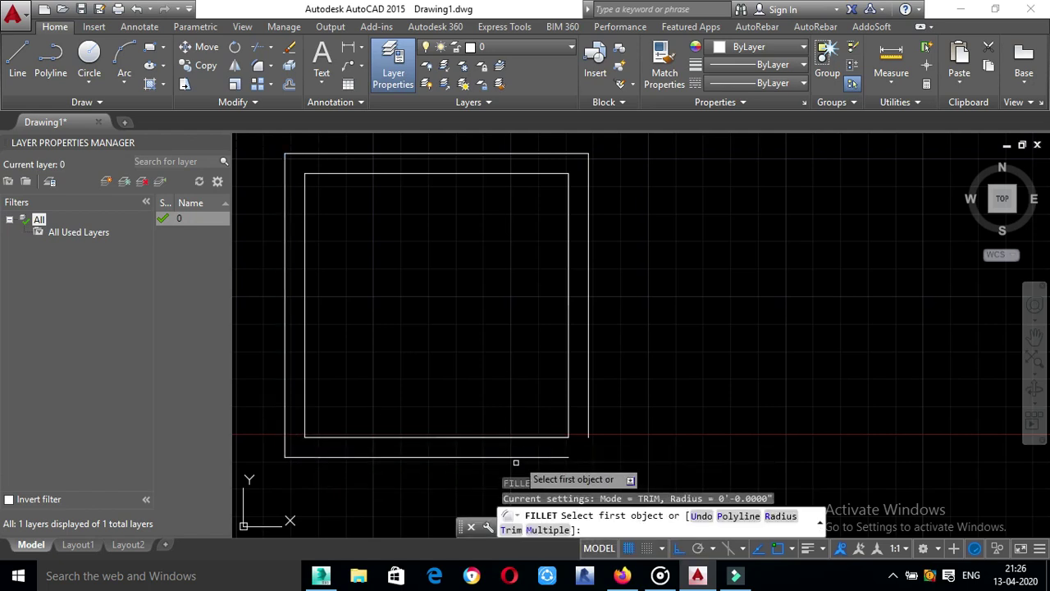
left_click(516, 461)
left_click(589, 429)
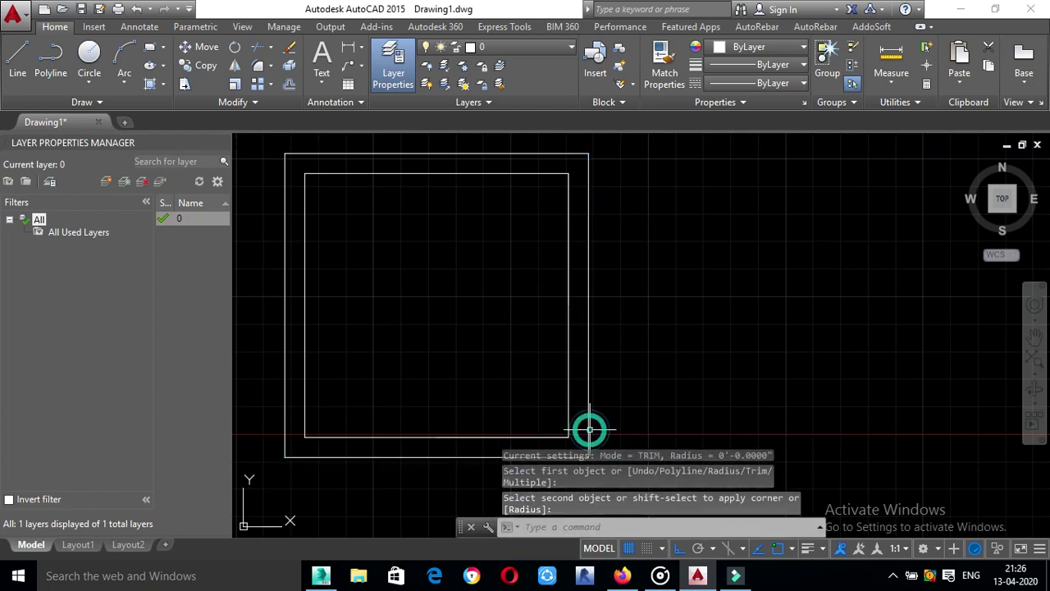
key("Escape")
key("Escape")
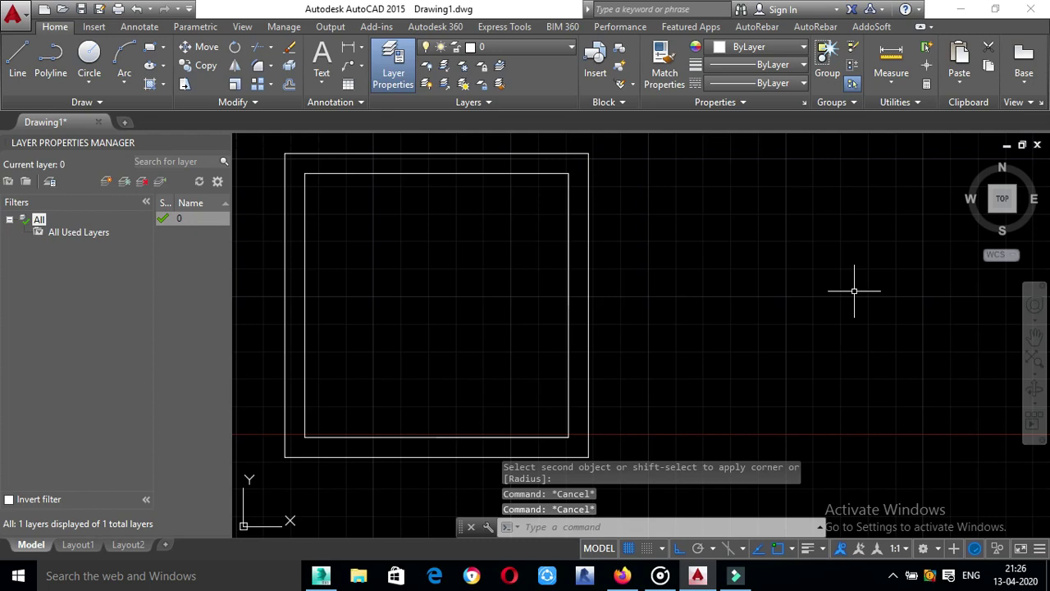
- Offset the outer right wall 8' to the right as the new room's right wall
type("o")
key("Return")
type("8")
key("Return")
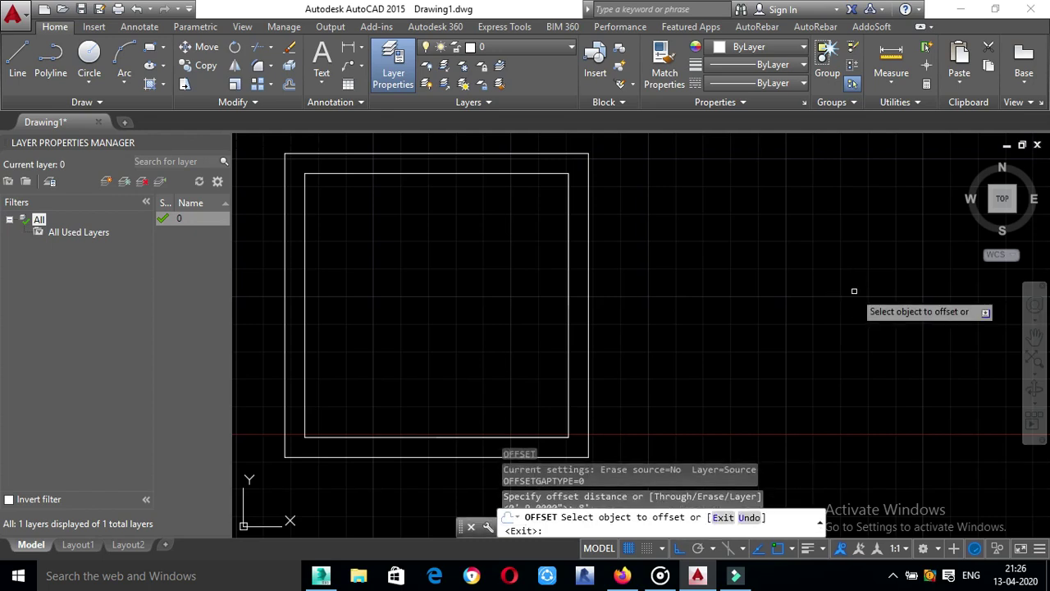
left_click(587, 247)
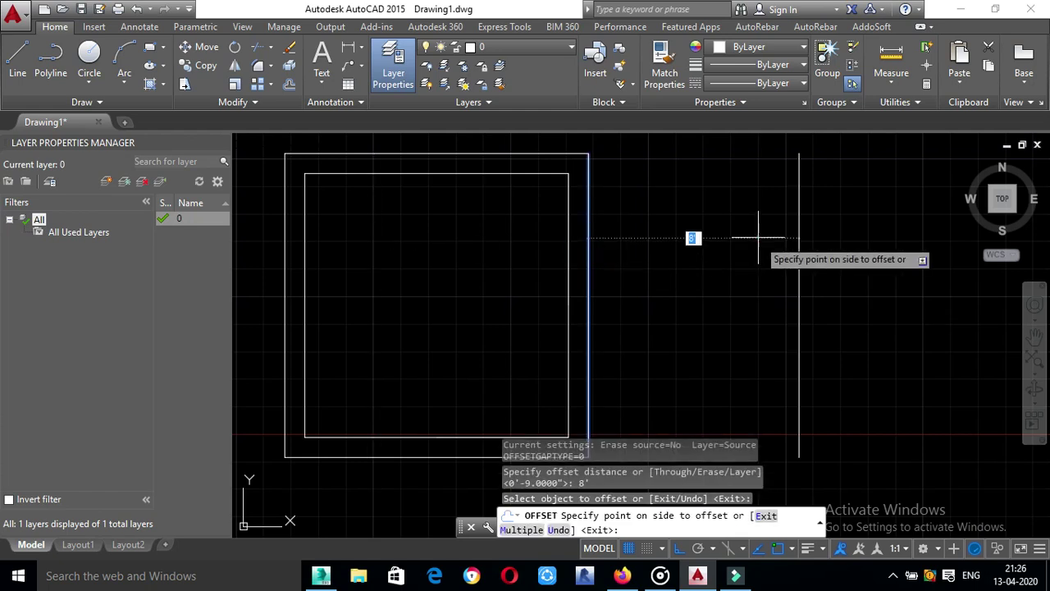
left_click(758, 238)
key("Escape")
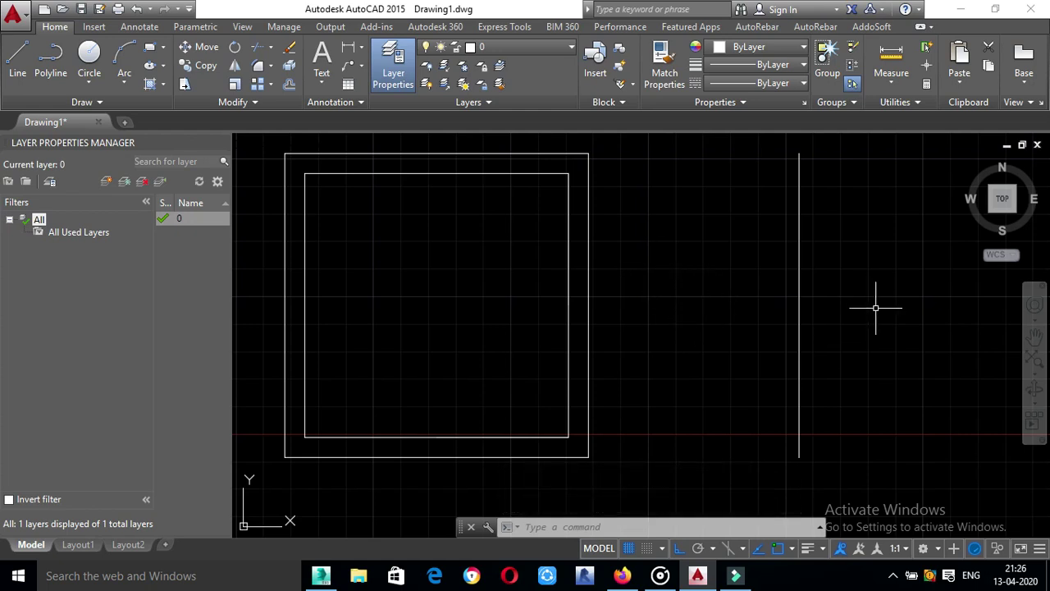
- Offset that new vertical line 9" further right to complete the double wall
type("o")
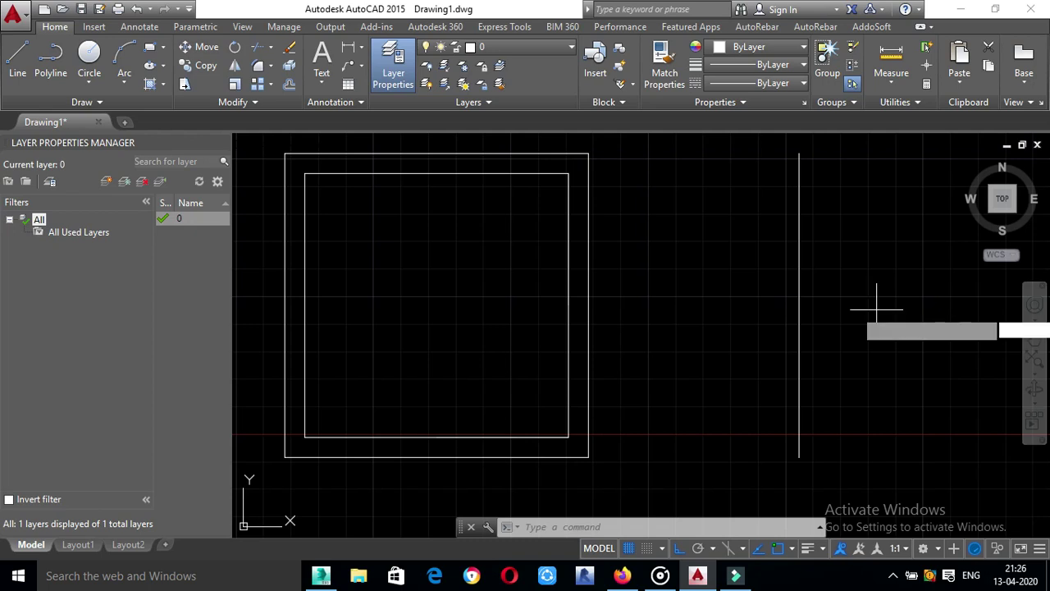
key("Return")
type("9\"")
key("Return")
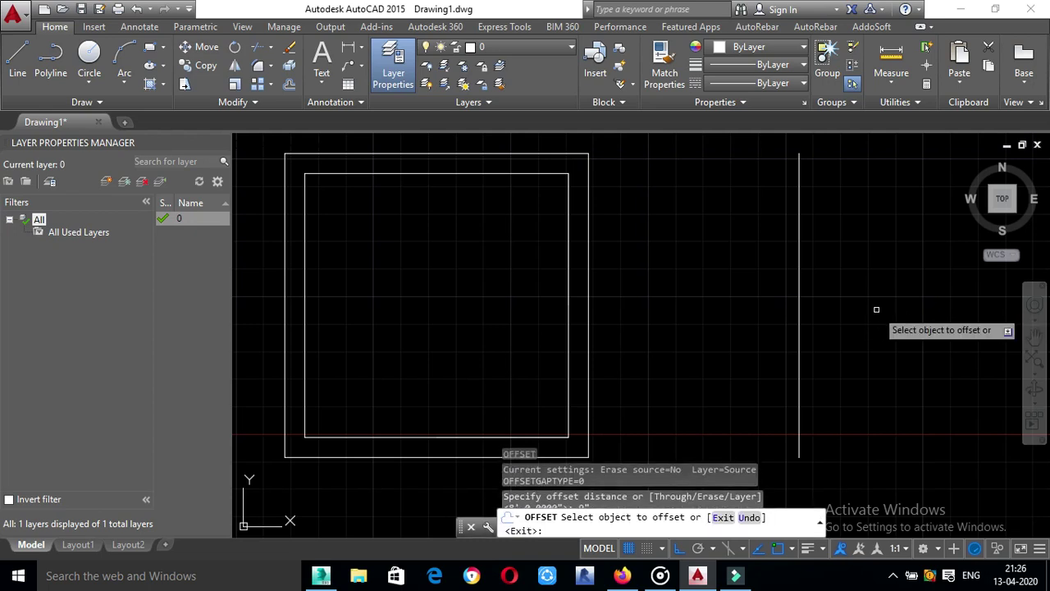
left_click(799, 269)
left_click(865, 262)
key("Escape")
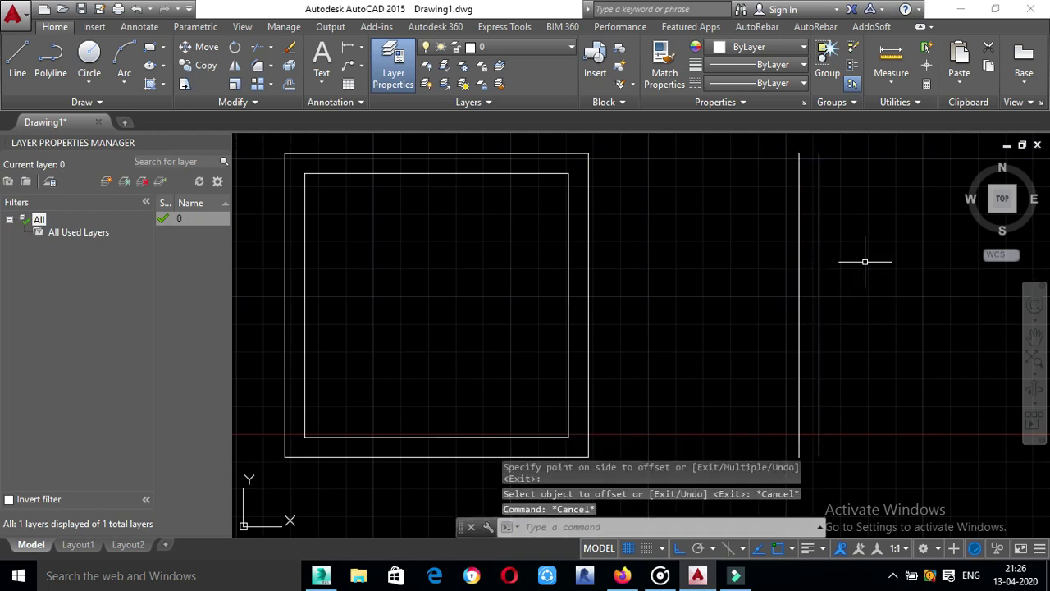
type("l")
key("Return")
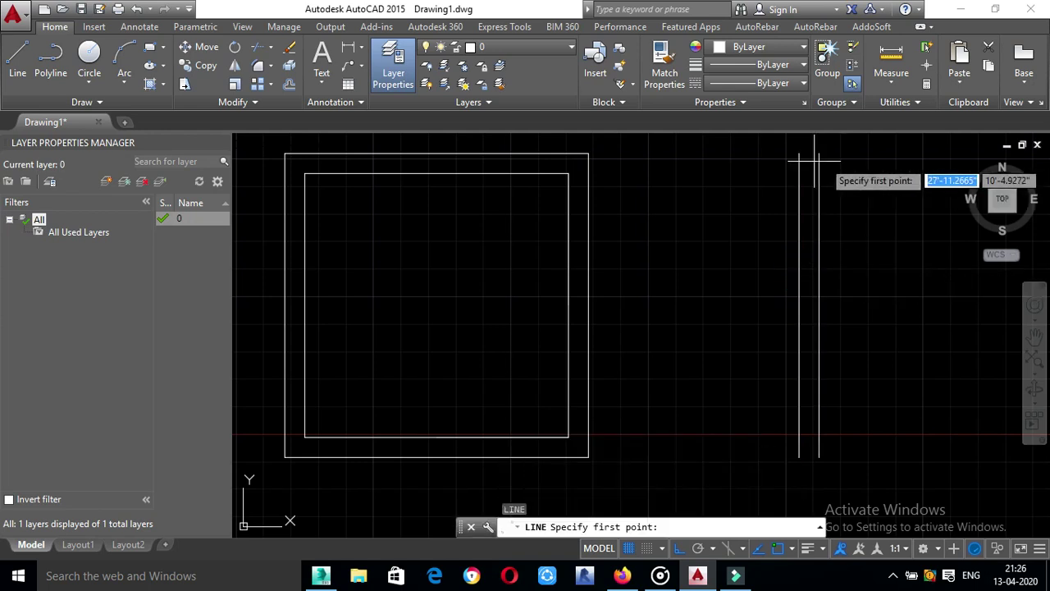
- Draw the new room's top wall line between both rooms and offset it 9" downward
left_click(800, 153)
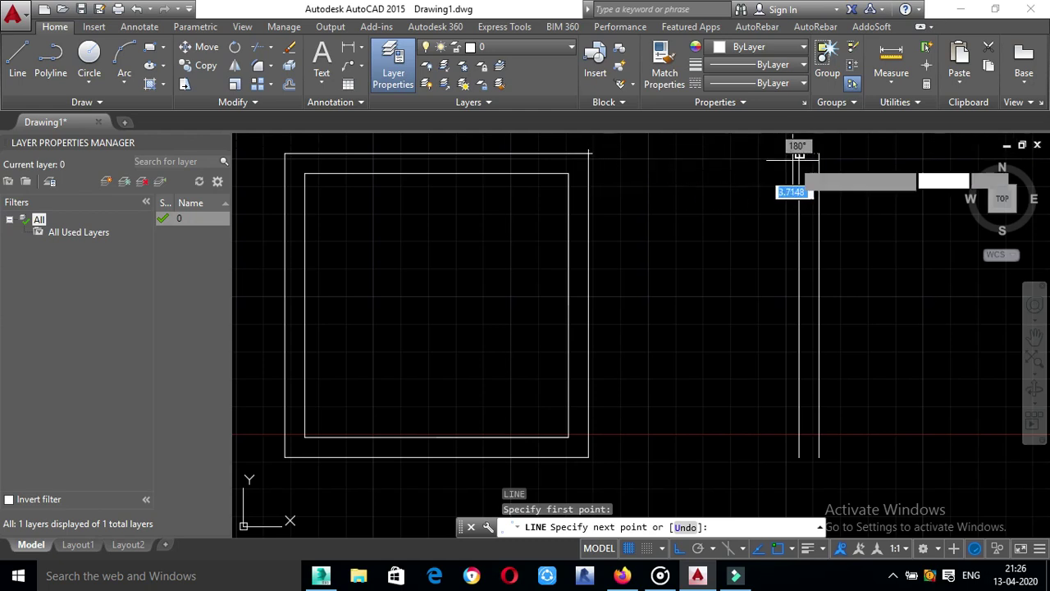
left_click(589, 153)
key("Escape")
type("o")
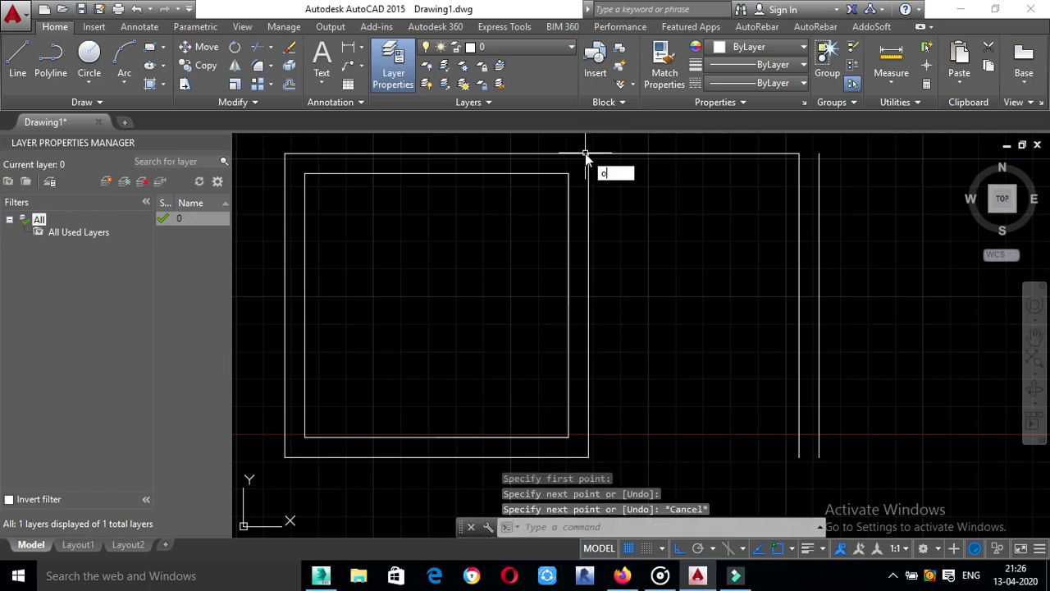
key("Return")
type("9")
key("Return")
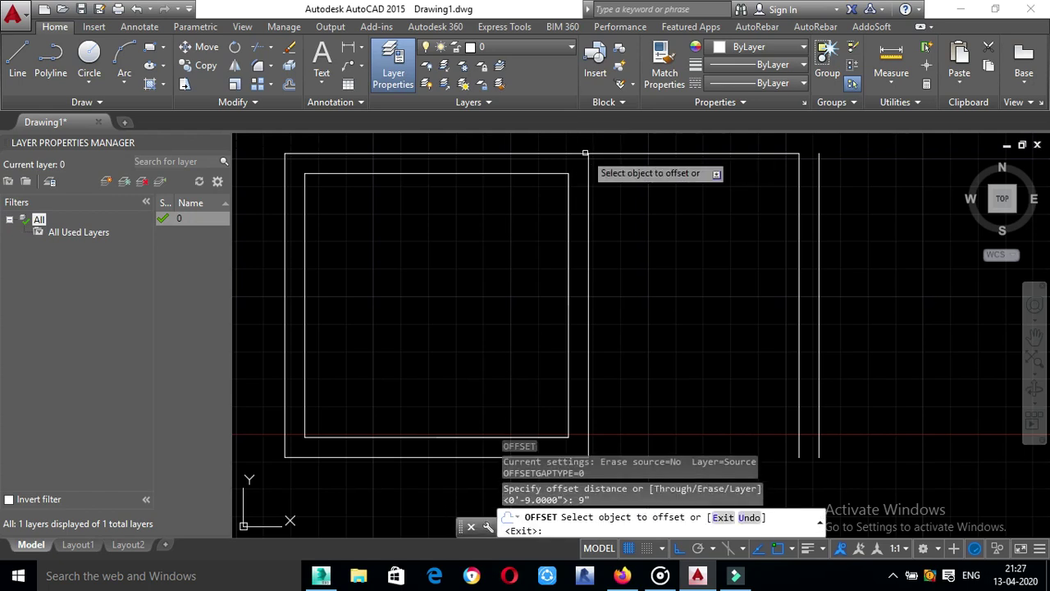
left_click(602, 153)
left_click(610, 199)
key("Escape")
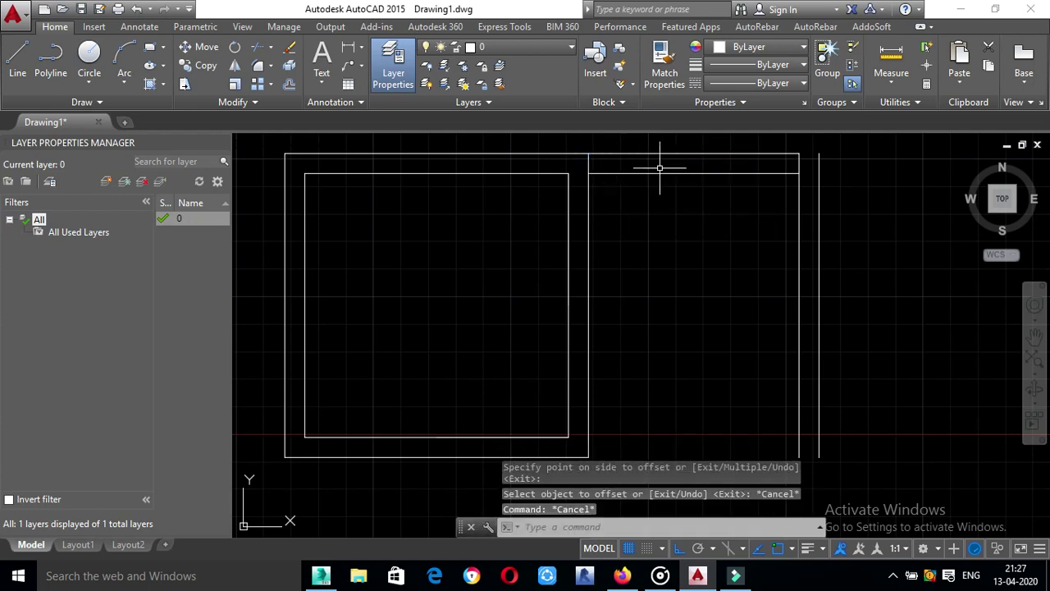
- Stretch the outer top line to the outer right wall and trim both corner stubs
left_click(665, 153)
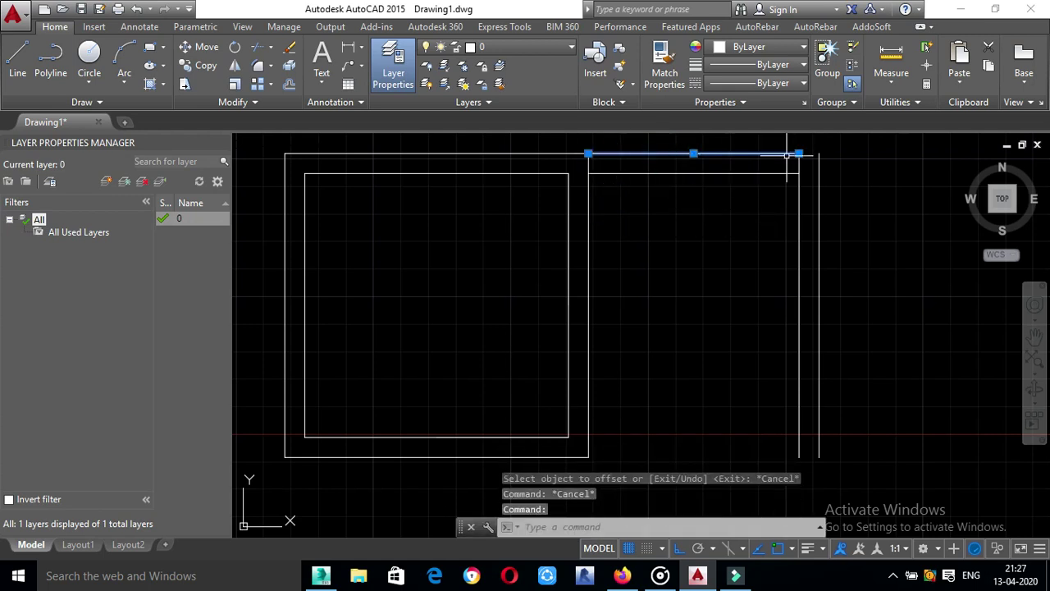
left_click(799, 153)
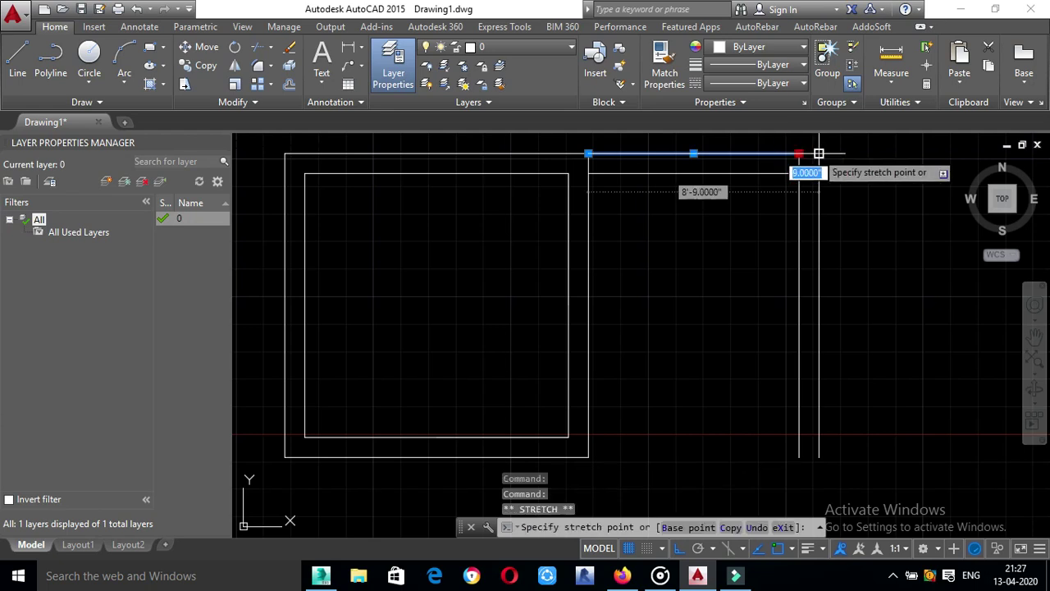
key("Escape")
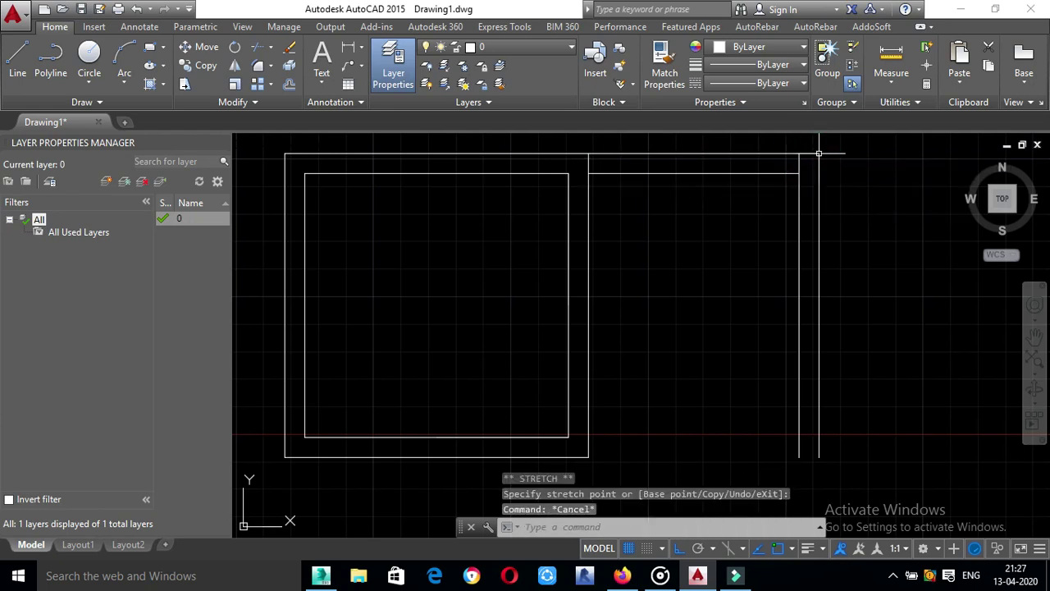
type("TR")
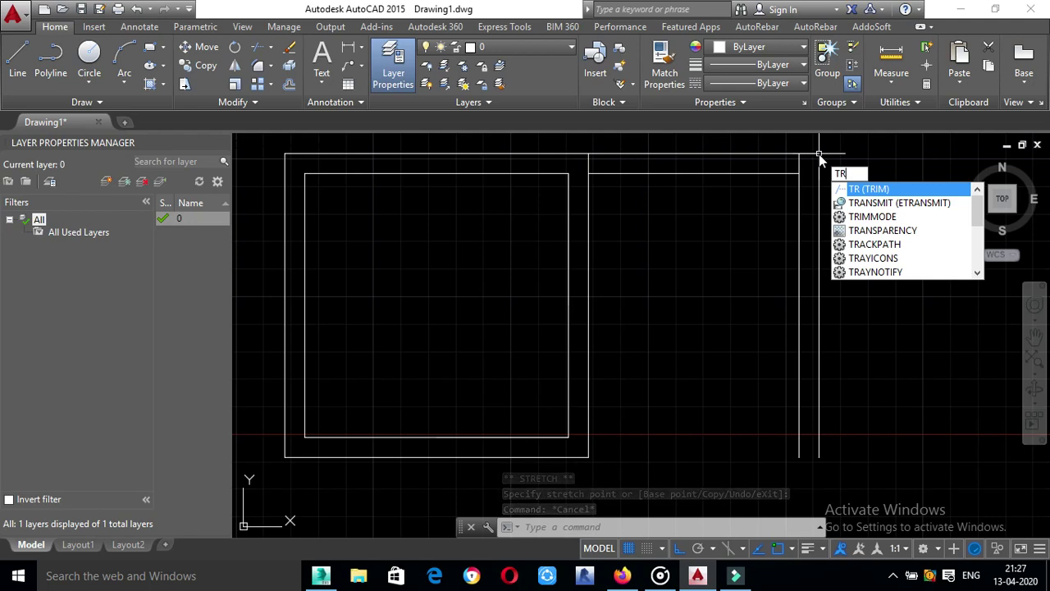
key("Return")
key("Return")
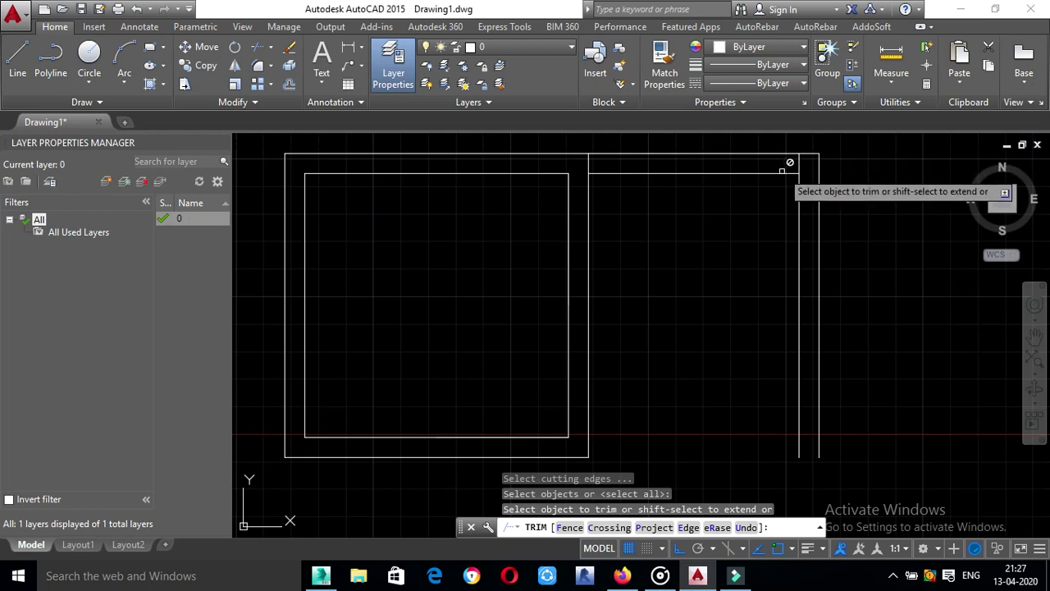
left_click(798, 163)
left_click(589, 164)
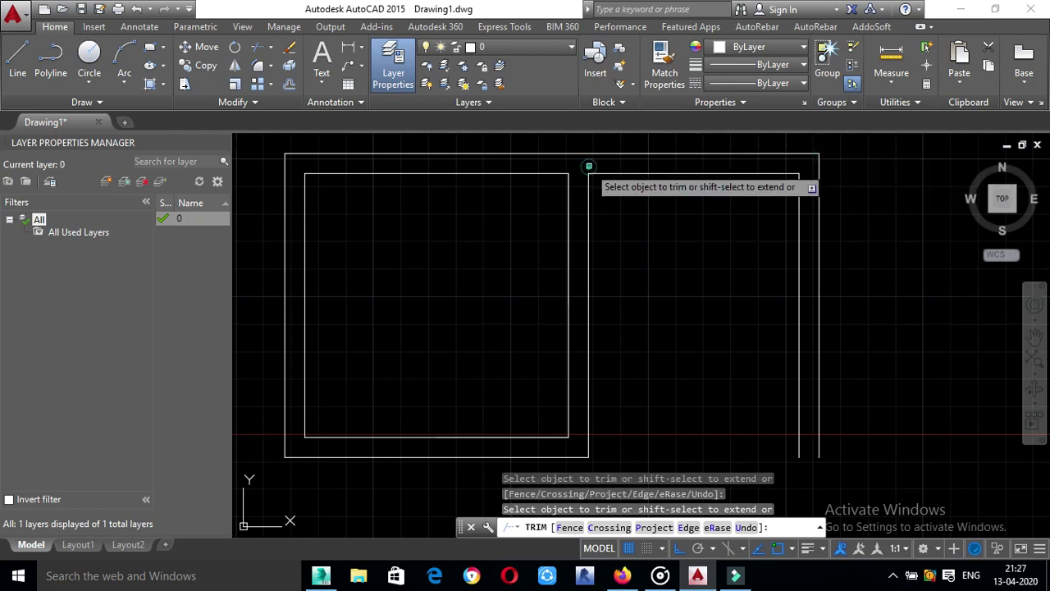
key("Escape")
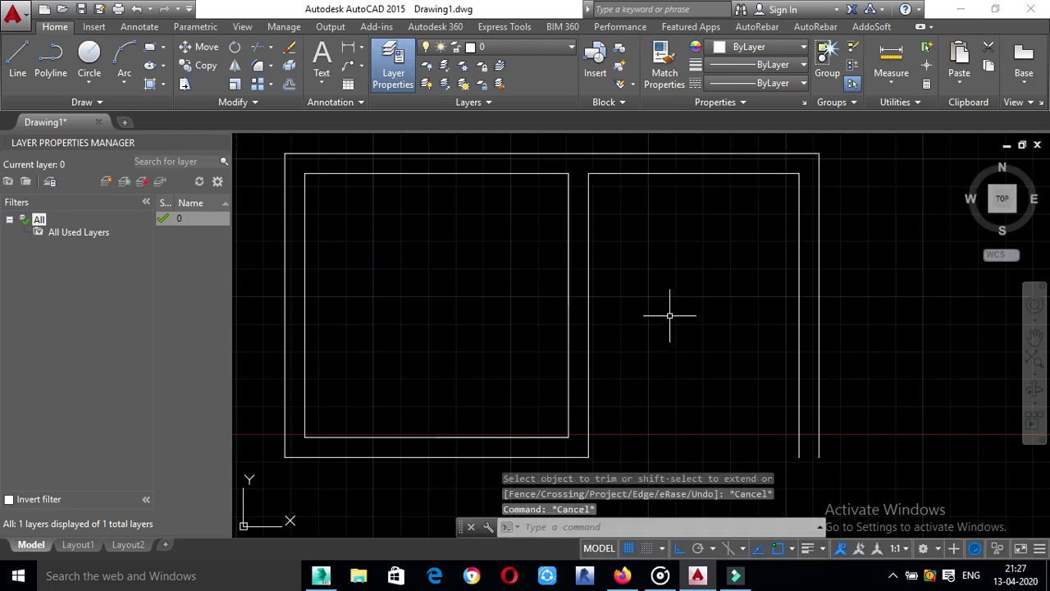
- Offset the new room's inner top wall 10' downward as the inner bottom wall
type("e")
key("Return")
type("10")
key("Return")
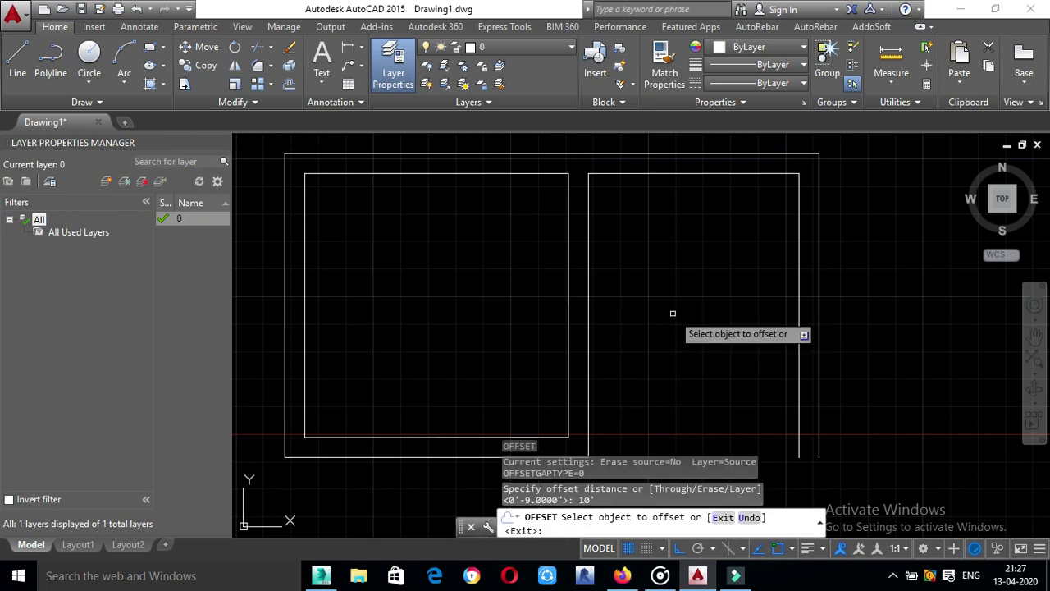
left_click(691, 172)
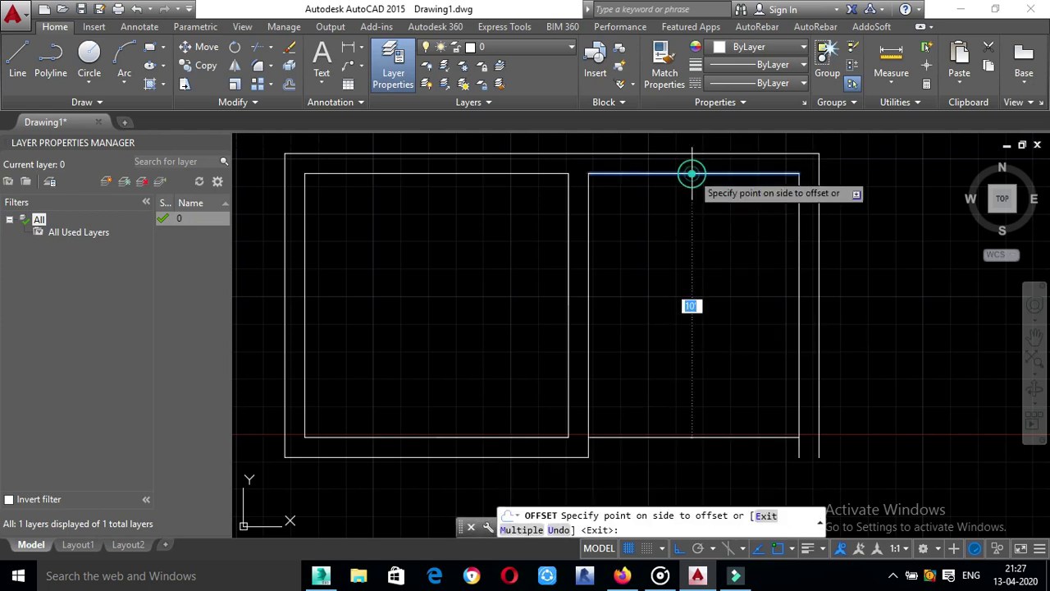
left_click(764, 328)
key("Return")
- Offset the inner bottom line 9" down and stretch its copy's right end to the right wall
type("o")
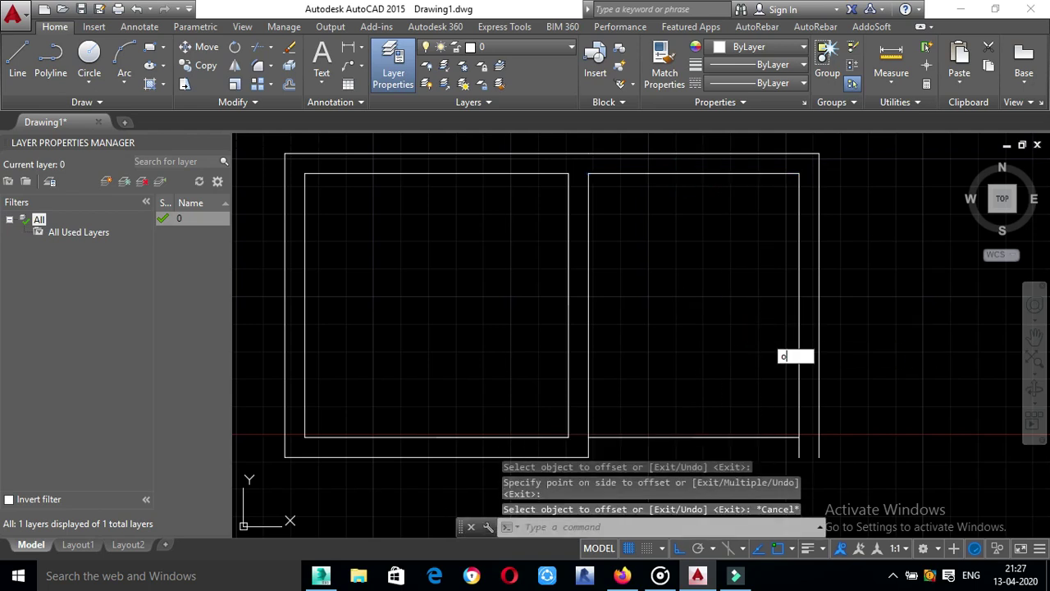
key("Return")
type("9")
key("Return")
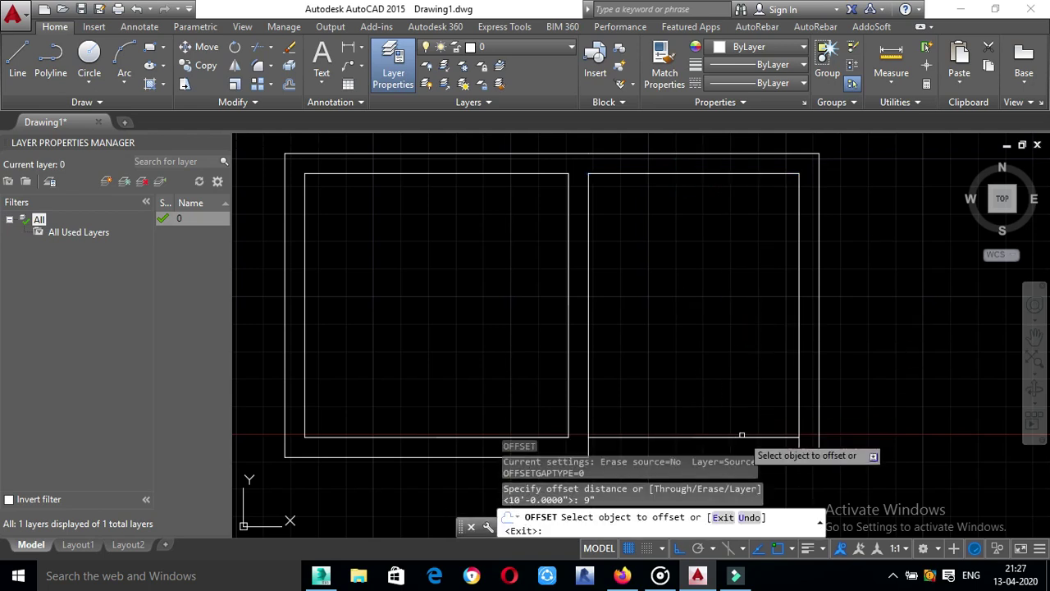
left_click(743, 436)
left_click(763, 459)
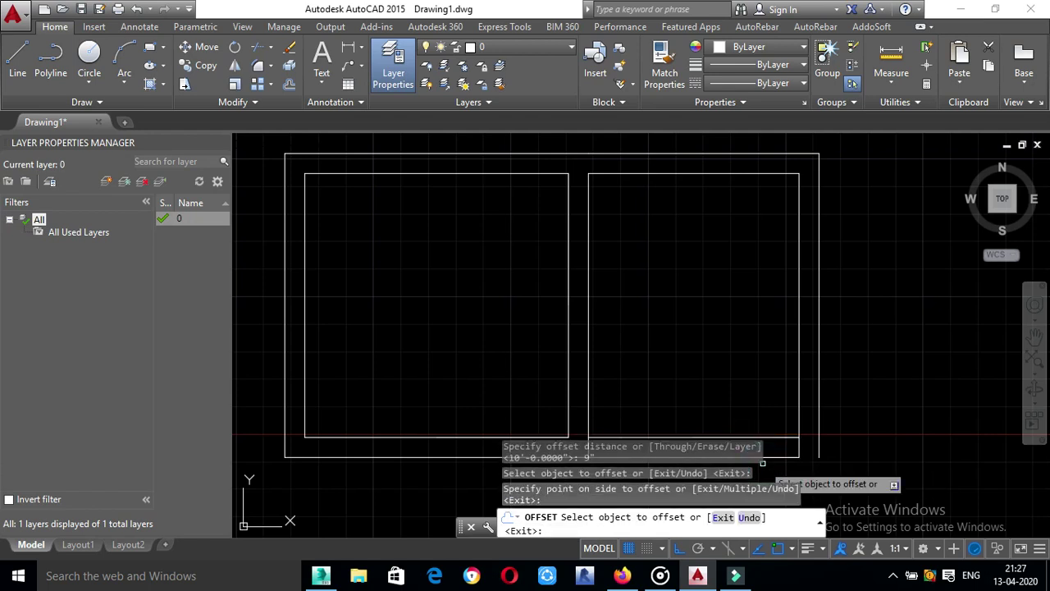
key("Escape")
key("Escape")
left_click(763, 457)
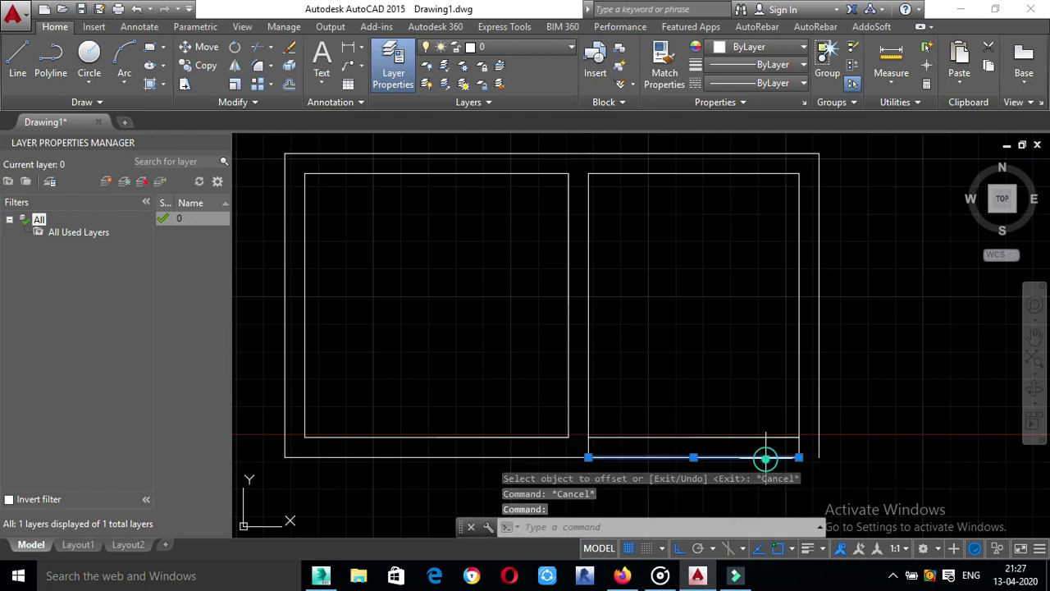
left_click(799, 457)
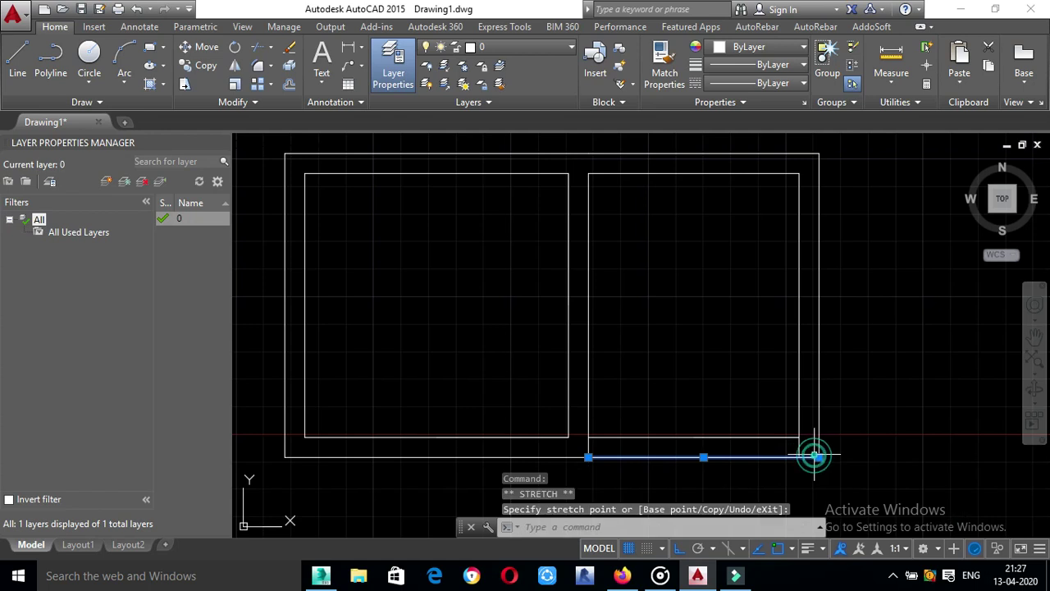
key("Escape")
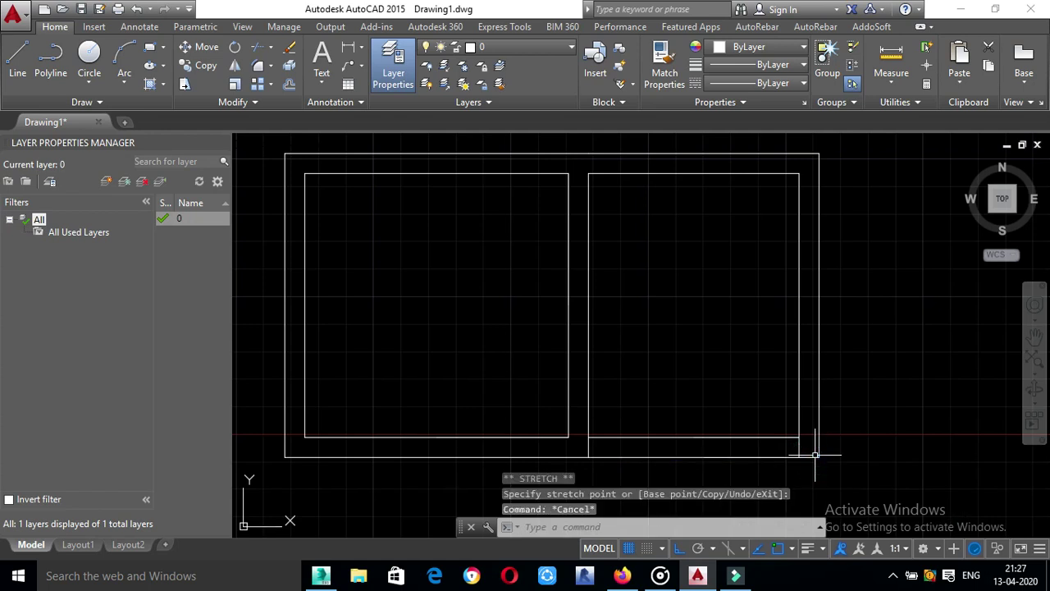